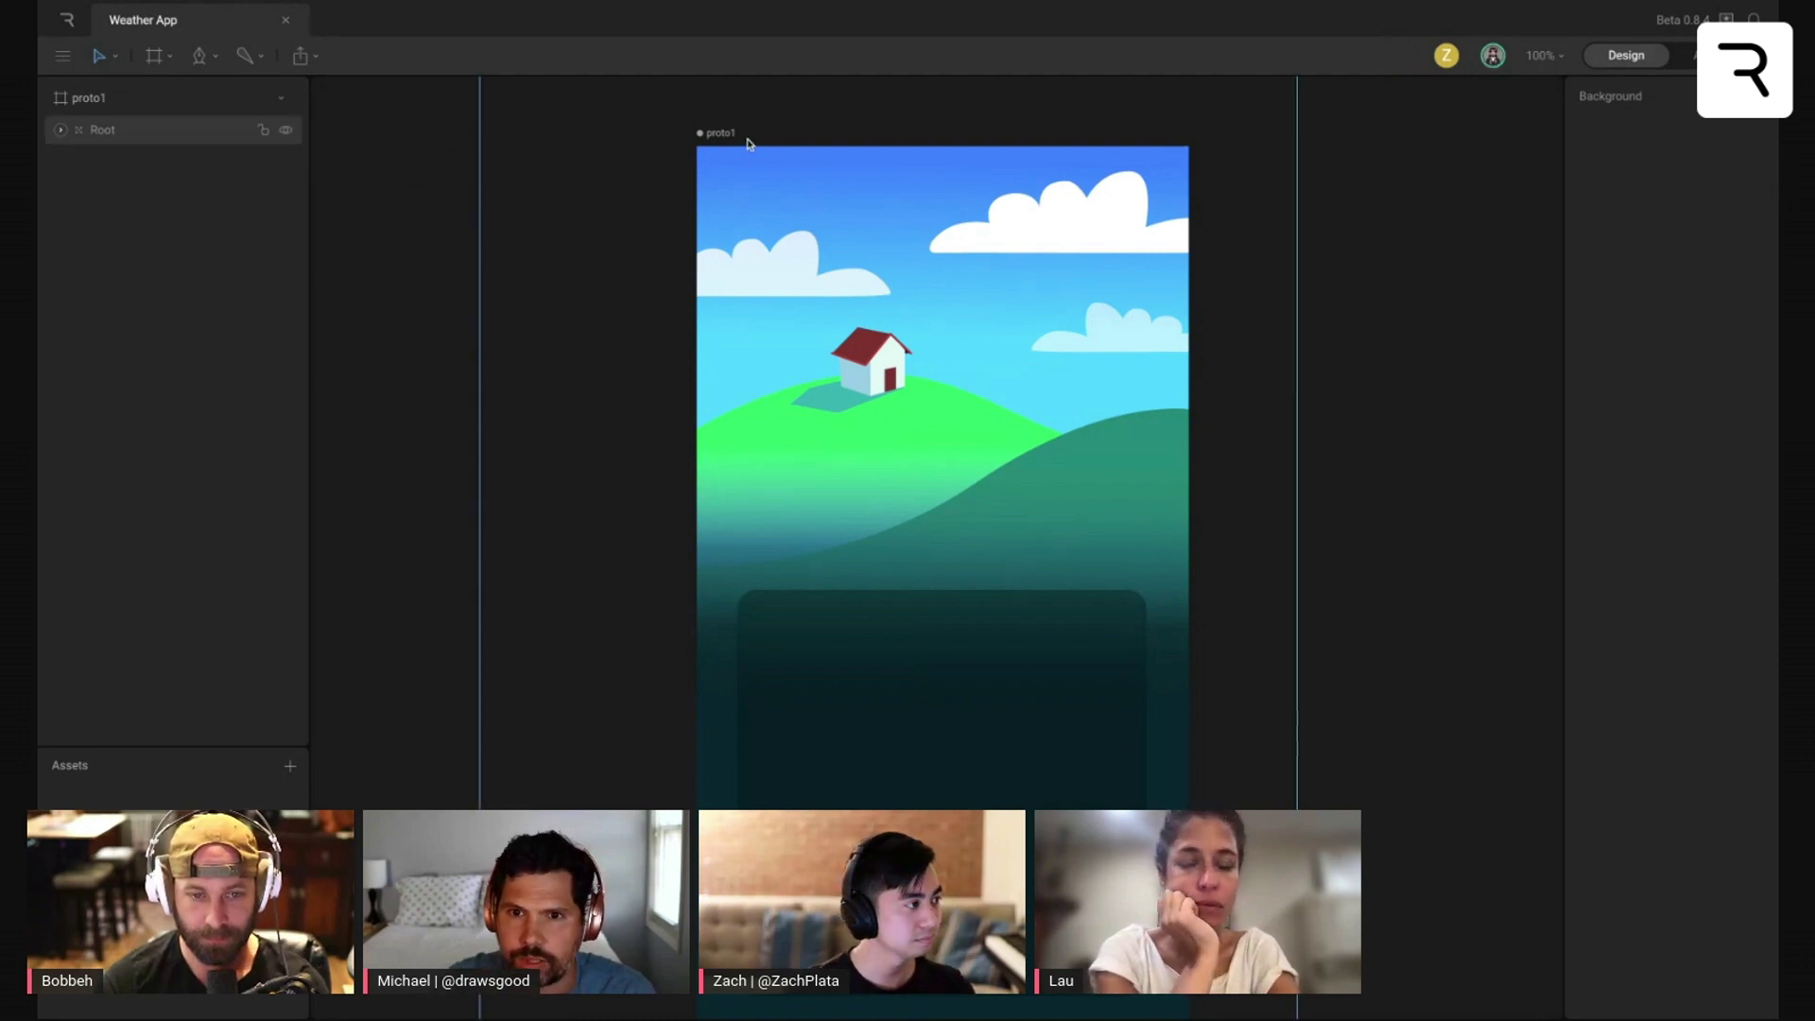
Step: Play State Machine 1 of proto1 in Animate mode, show its inputs, and scrub the time input from 0 to 22.9
{"action": "left_click", "coordinate": [1692, 55]}
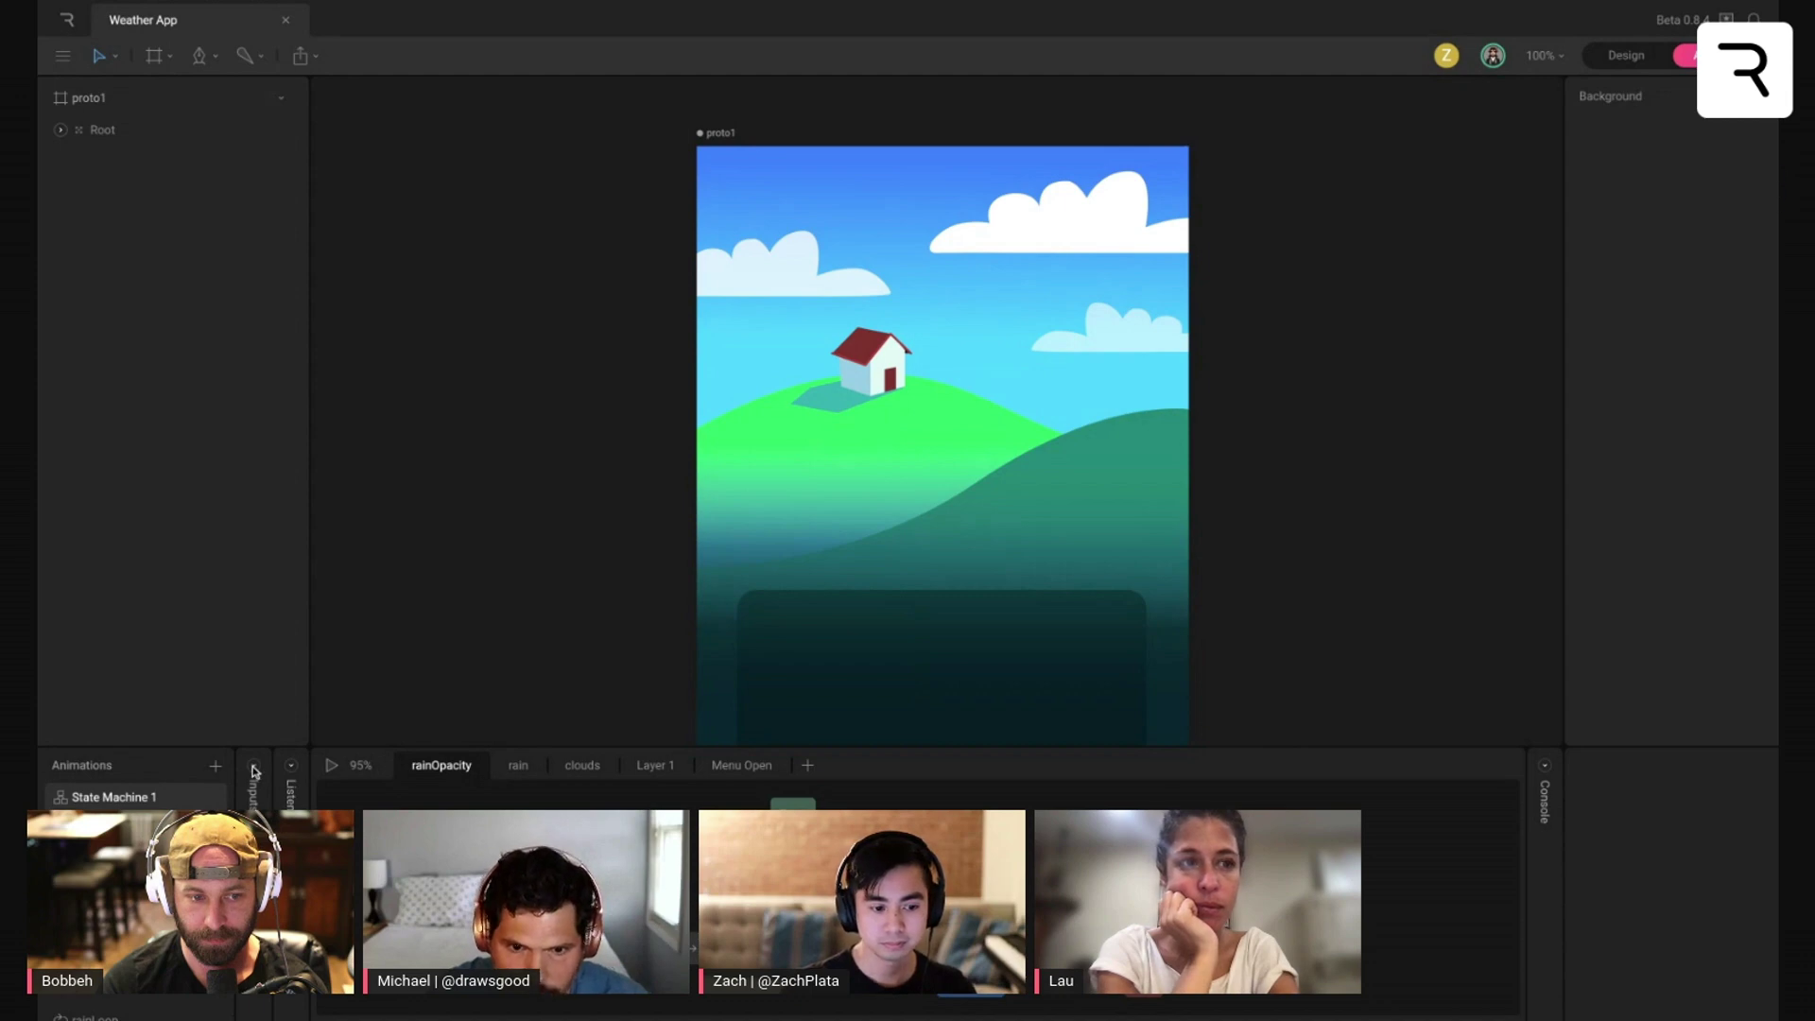
{"action": "left_click", "coordinate": [334, 766]}
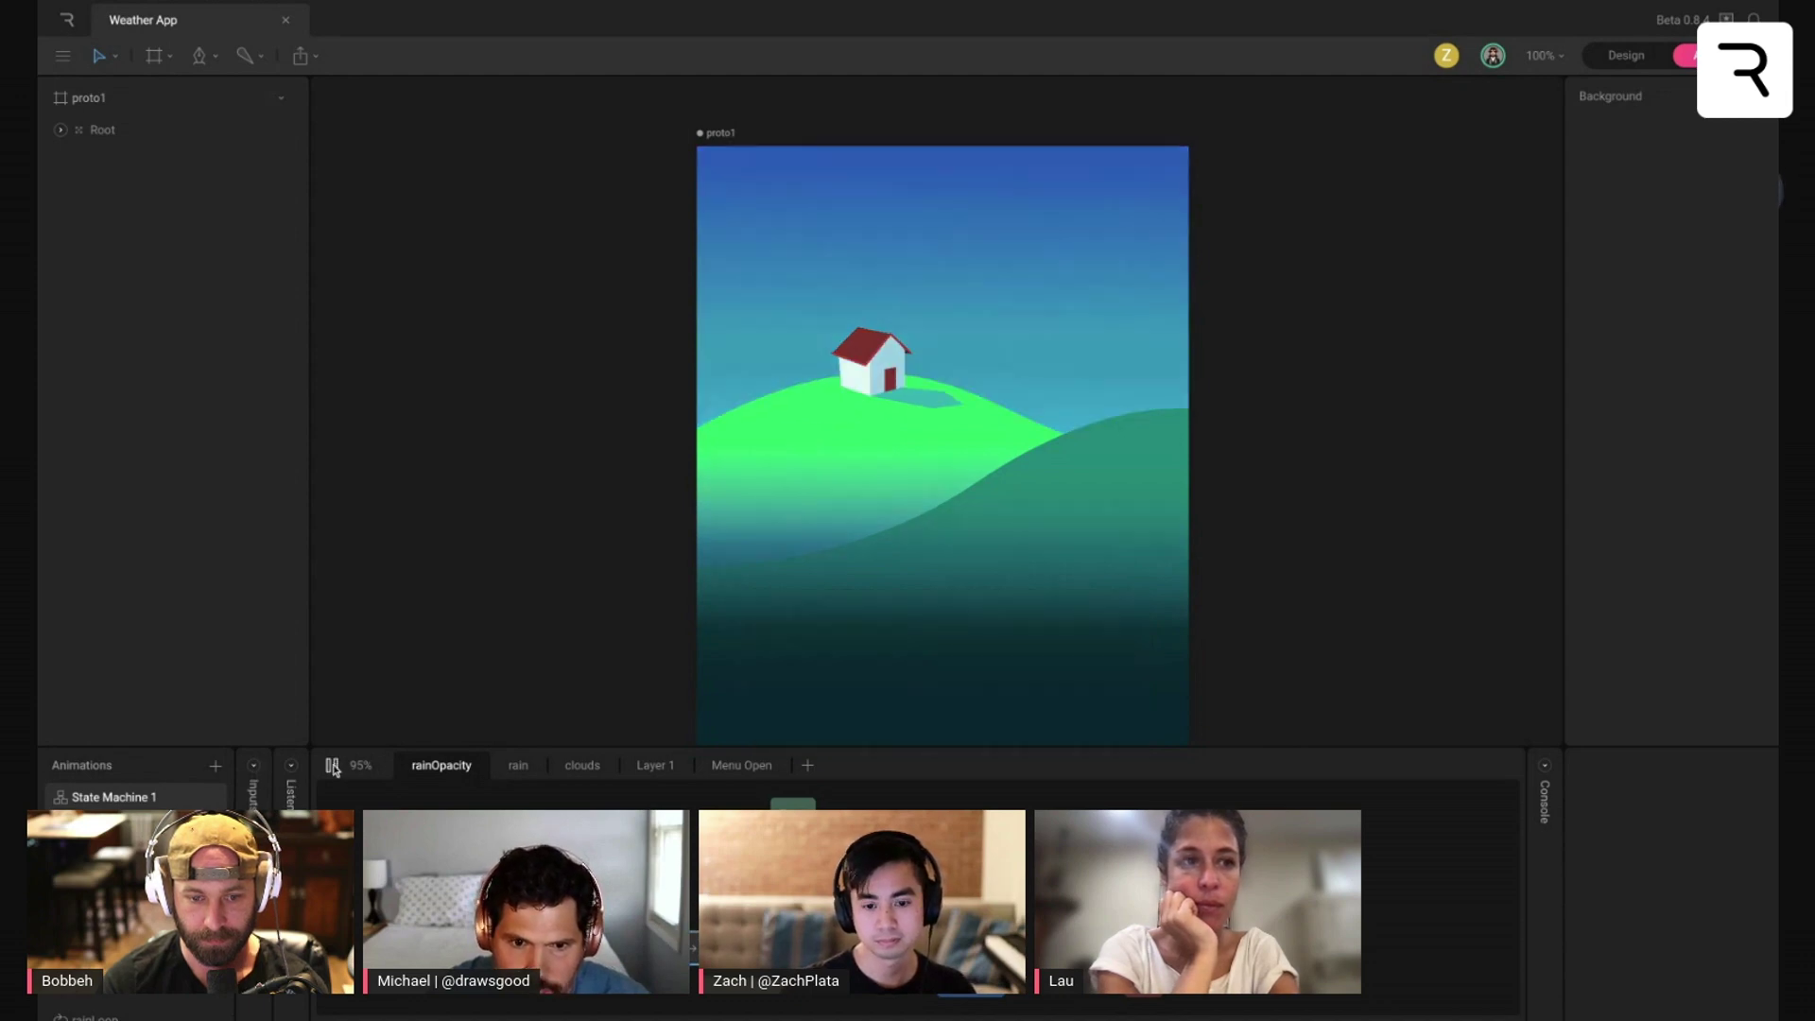
{"action": "left_click", "coordinate": [254, 792]}
{"action": "double_click", "coordinate": [599, 748]}
{"action": "type", "text": "0"}
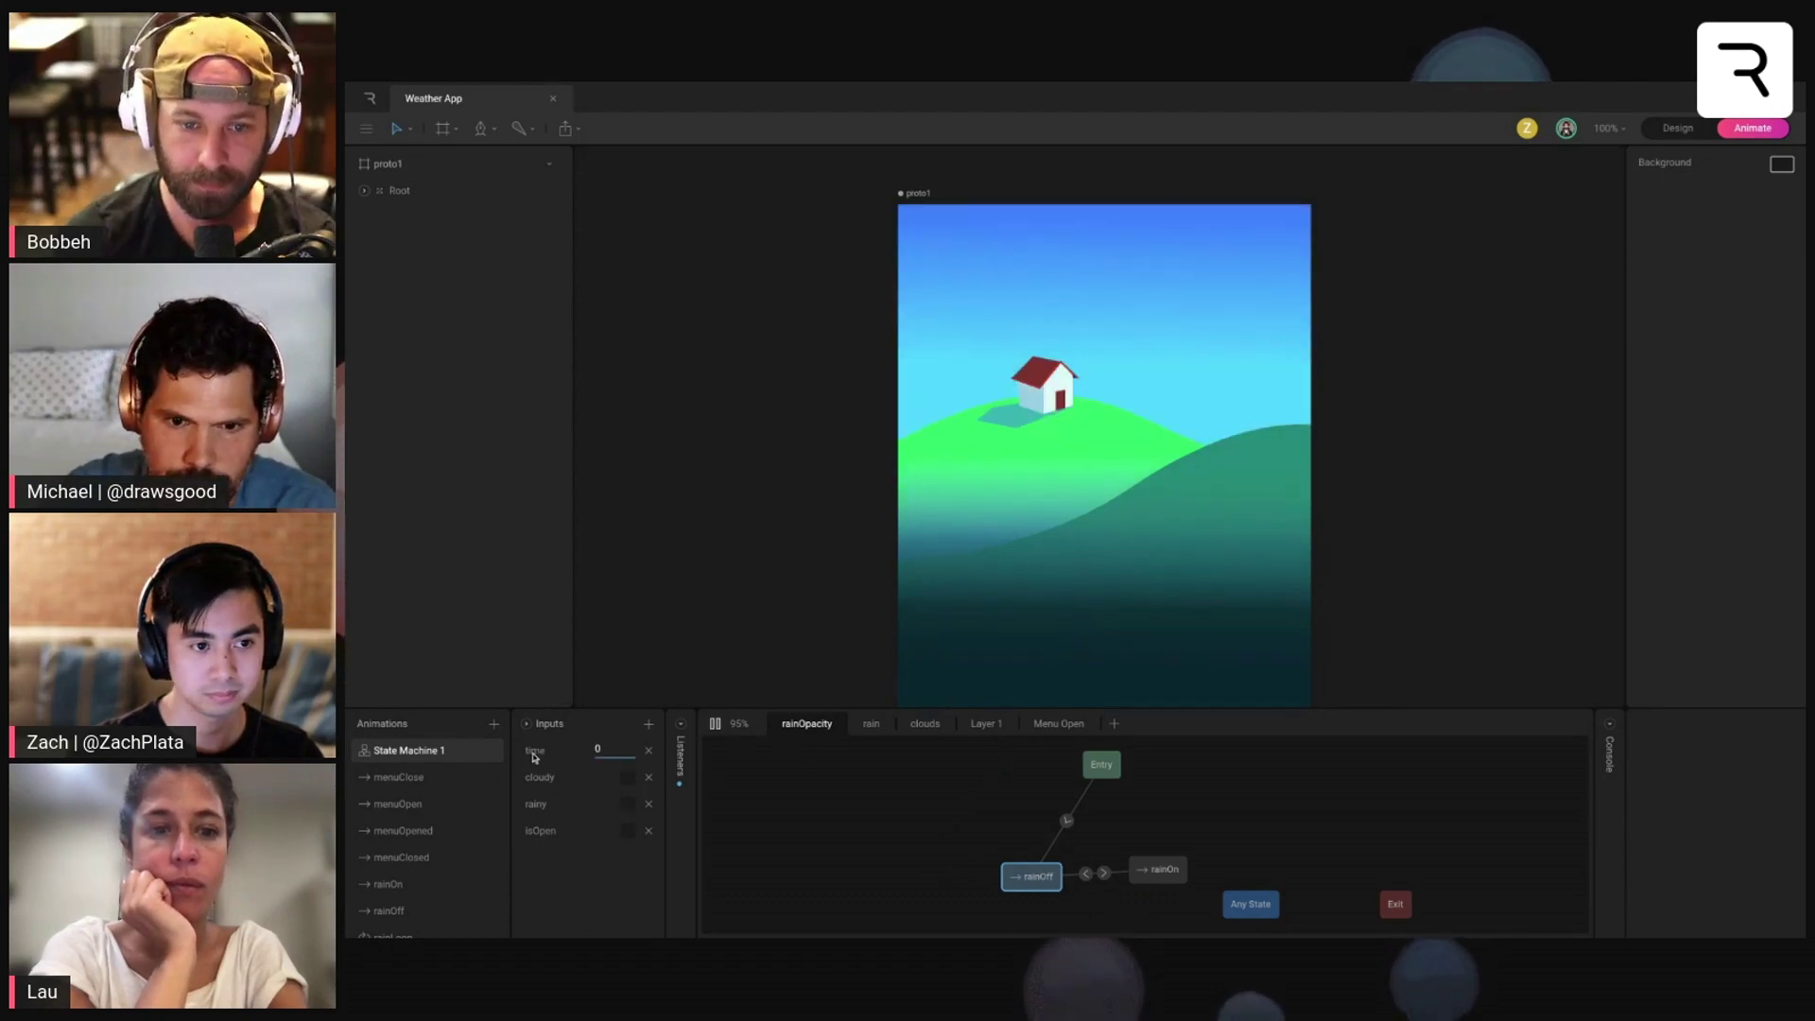
{"action": "left_click_drag", "start_coordinate": [602, 748], "coordinate": [667, 747]}
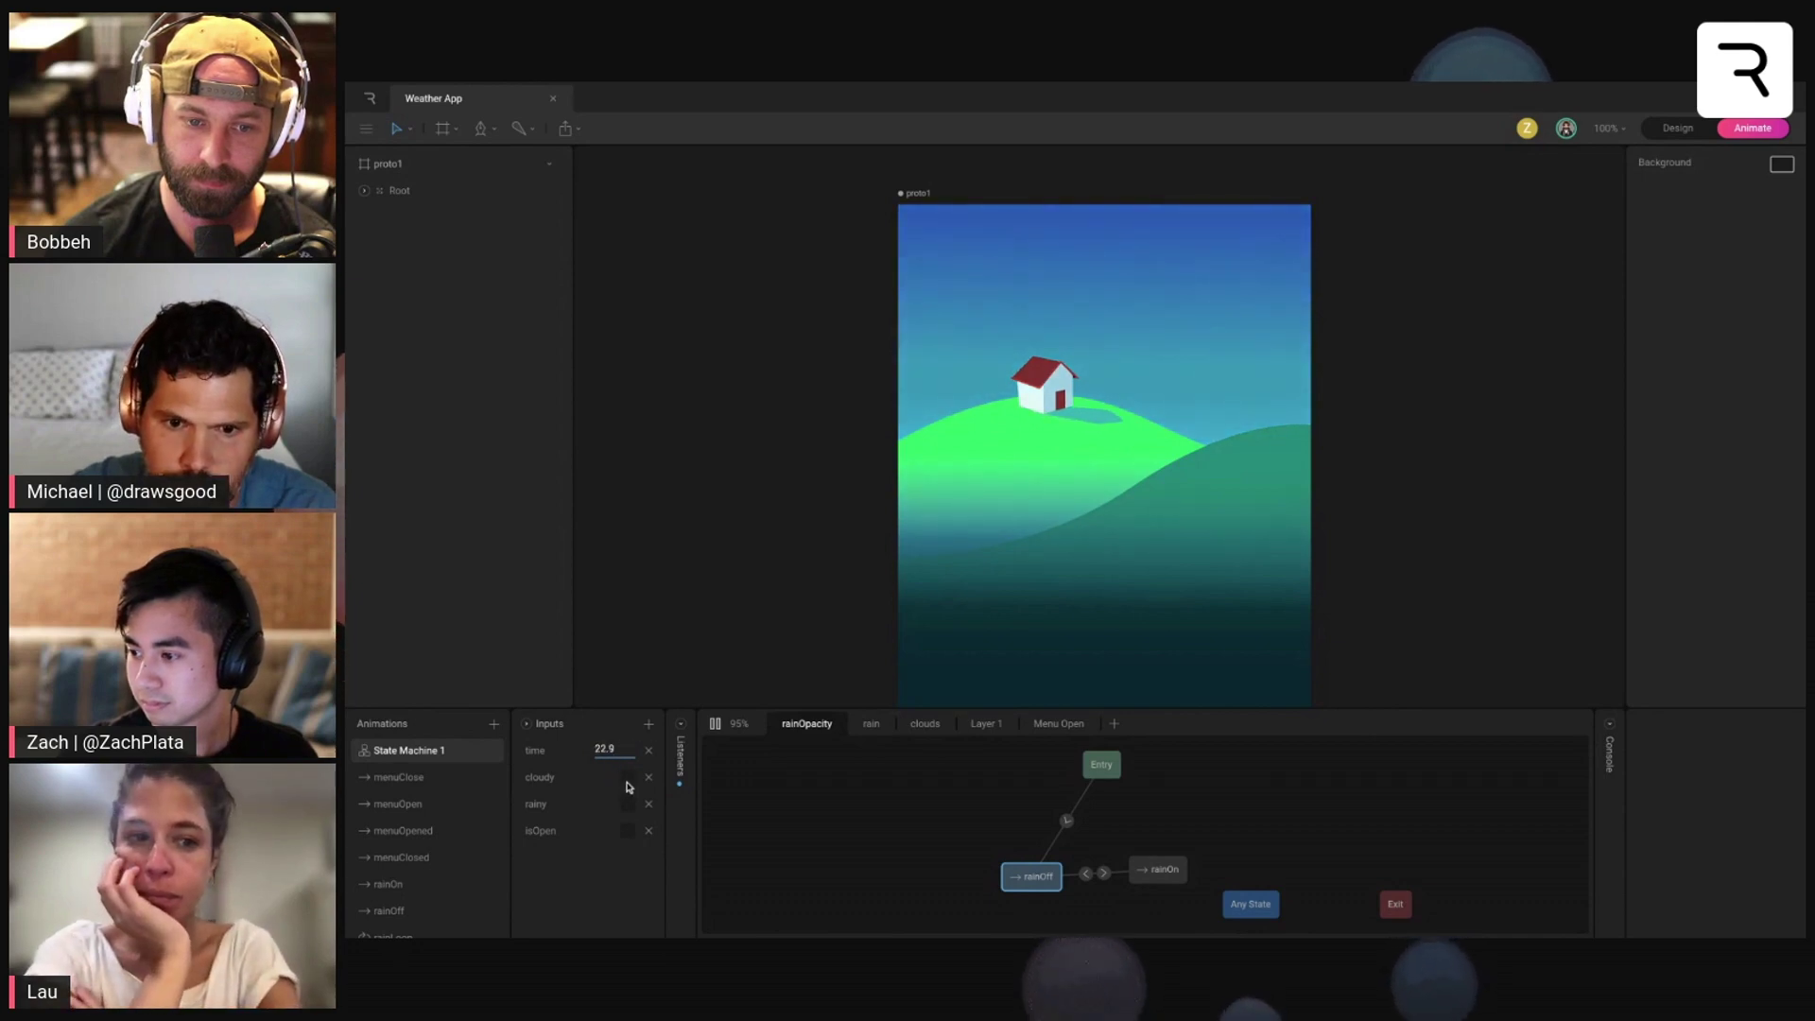
Step: Test the cloudy input and the rainy input by switching each one on and back off
{"action": "left_click", "coordinate": [627, 777]}
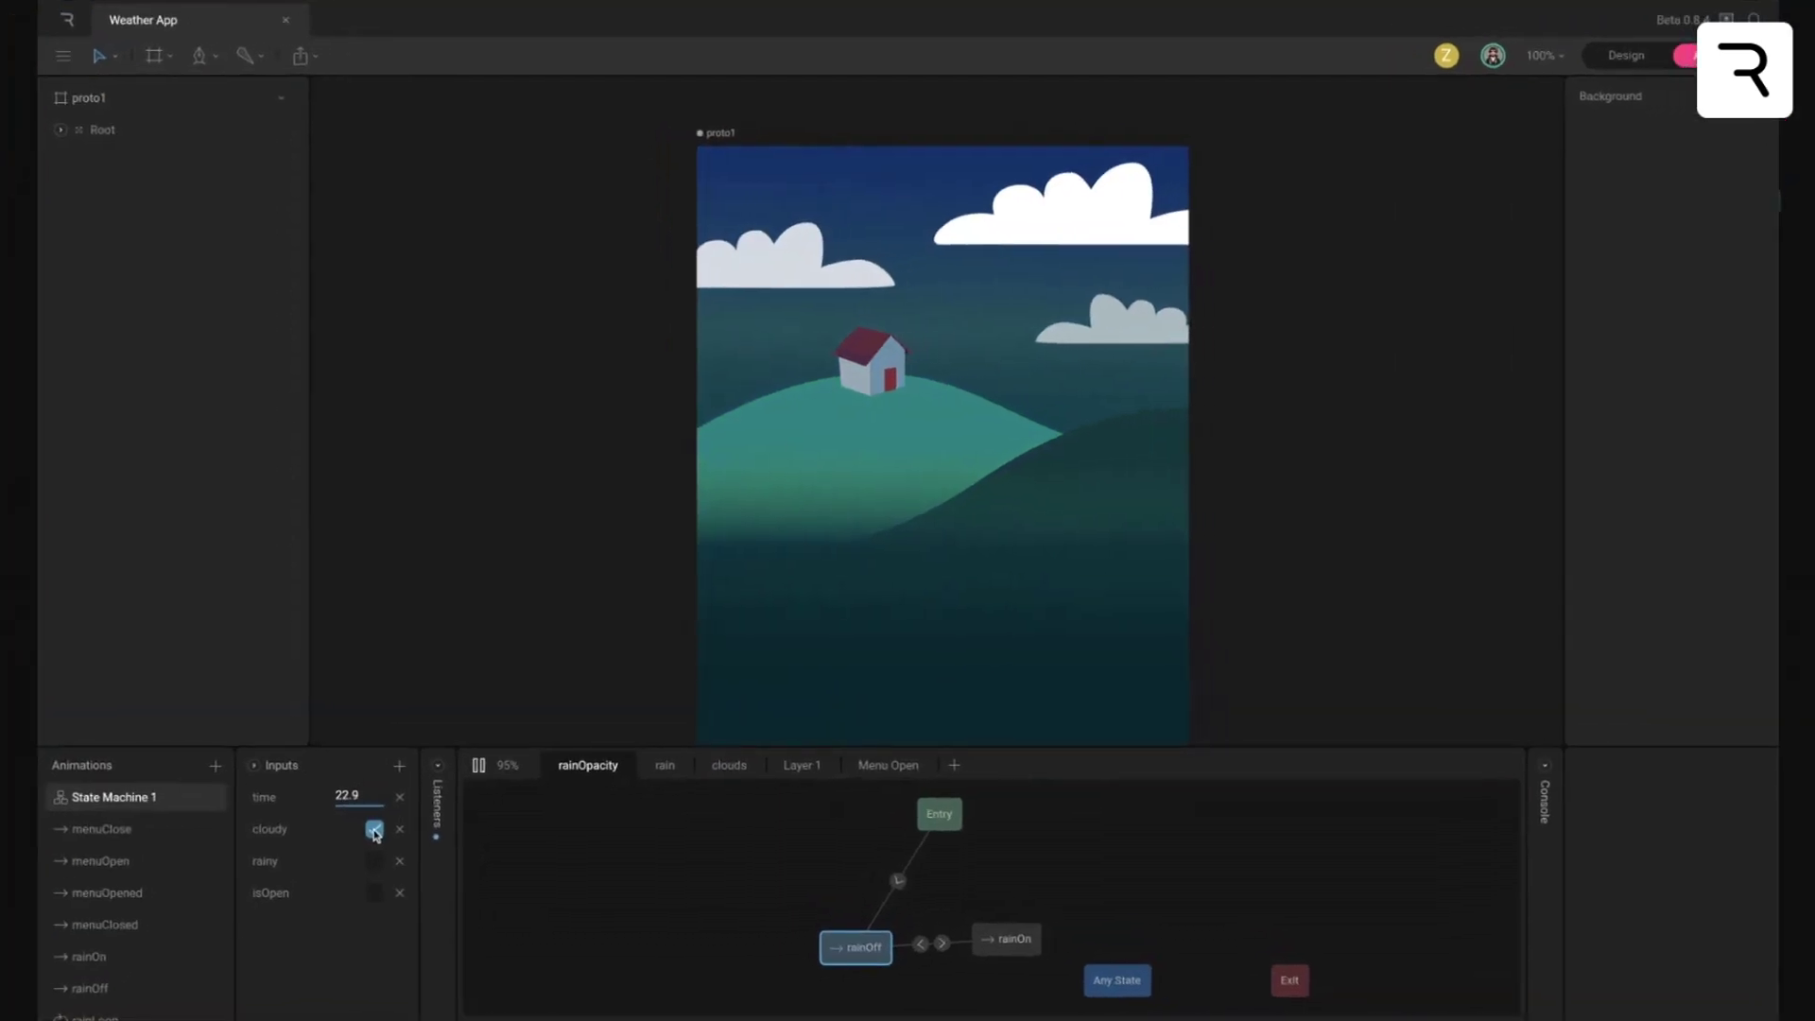
{"action": "left_click", "coordinate": [375, 829]}
{"action": "left_click", "coordinate": [374, 829]}
{"action": "left_click", "coordinate": [374, 829]}
{"action": "left_click", "coordinate": [374, 861]}
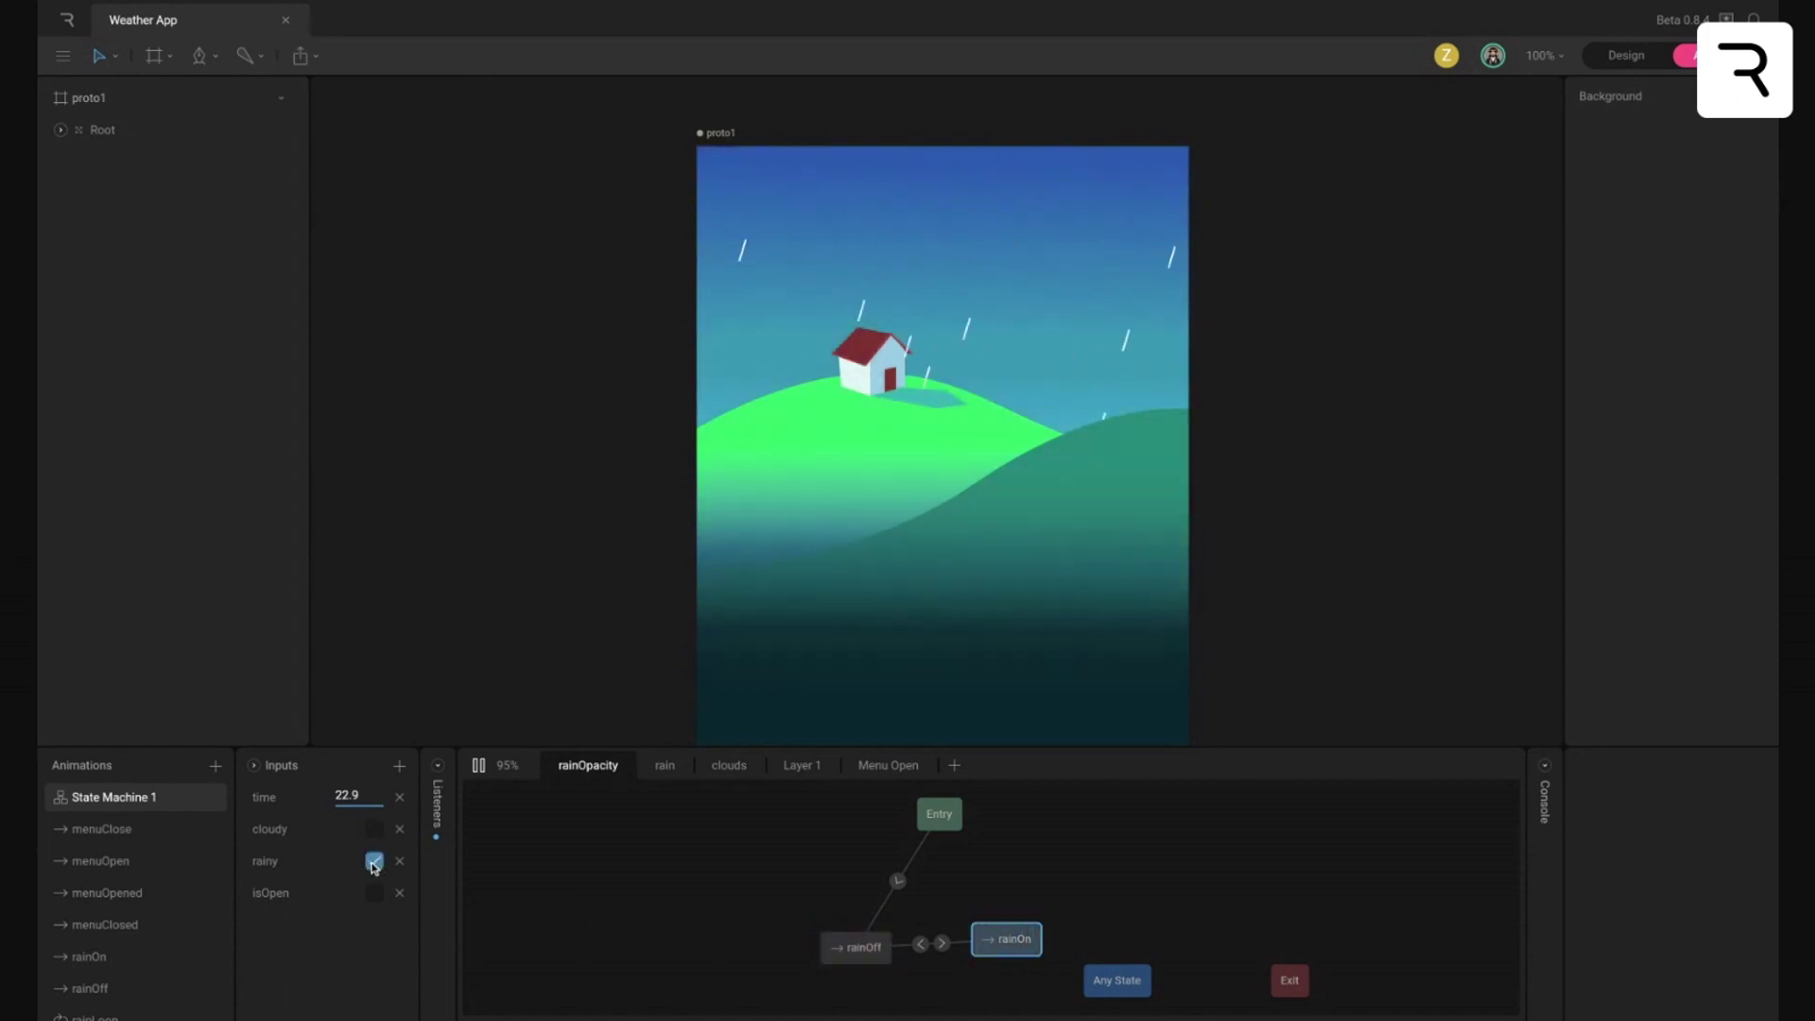
{"action": "left_click", "coordinate": [374, 861]}
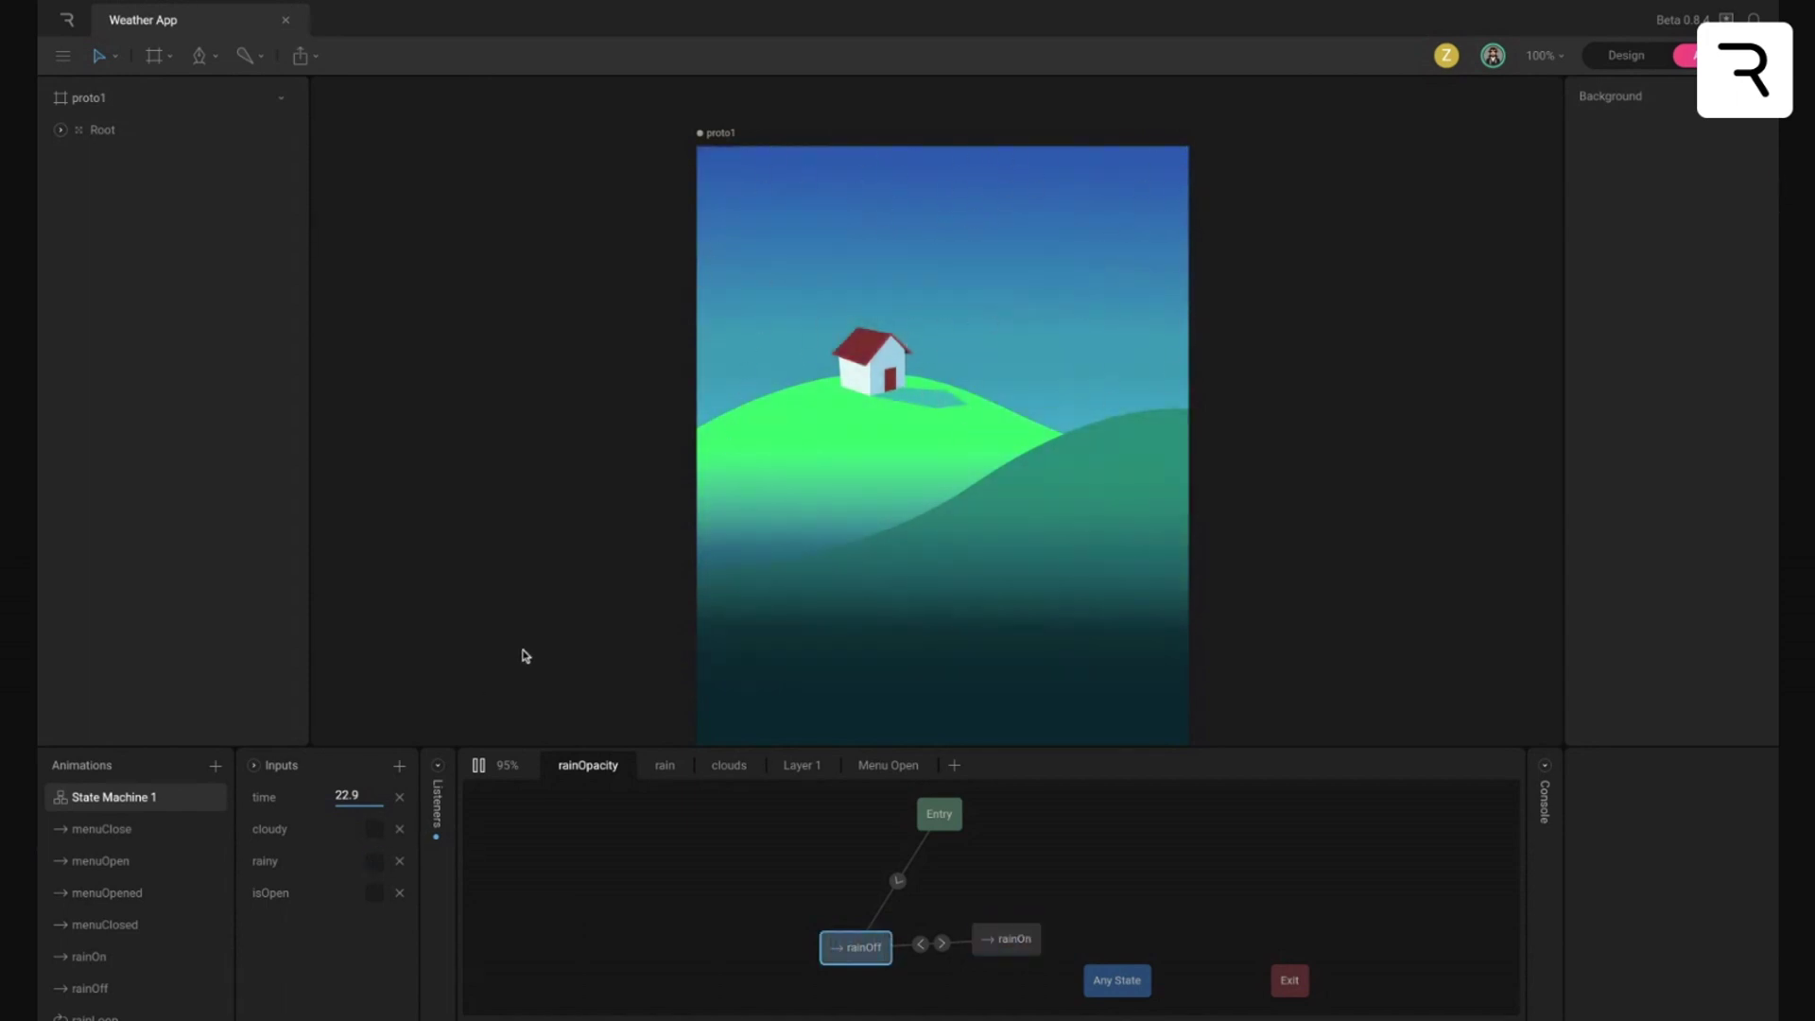
Step: Toggle the isOpen input on and off to test the card at the bottom of the proto1 artboard
{"action": "left_click_drag", "start_coordinate": [523, 656], "coordinate": [513, 366]}
{"action": "left_click", "coordinate": [375, 898]}
{"action": "left_click", "coordinate": [374, 896]}
{"action": "left_click", "coordinate": [375, 896]}
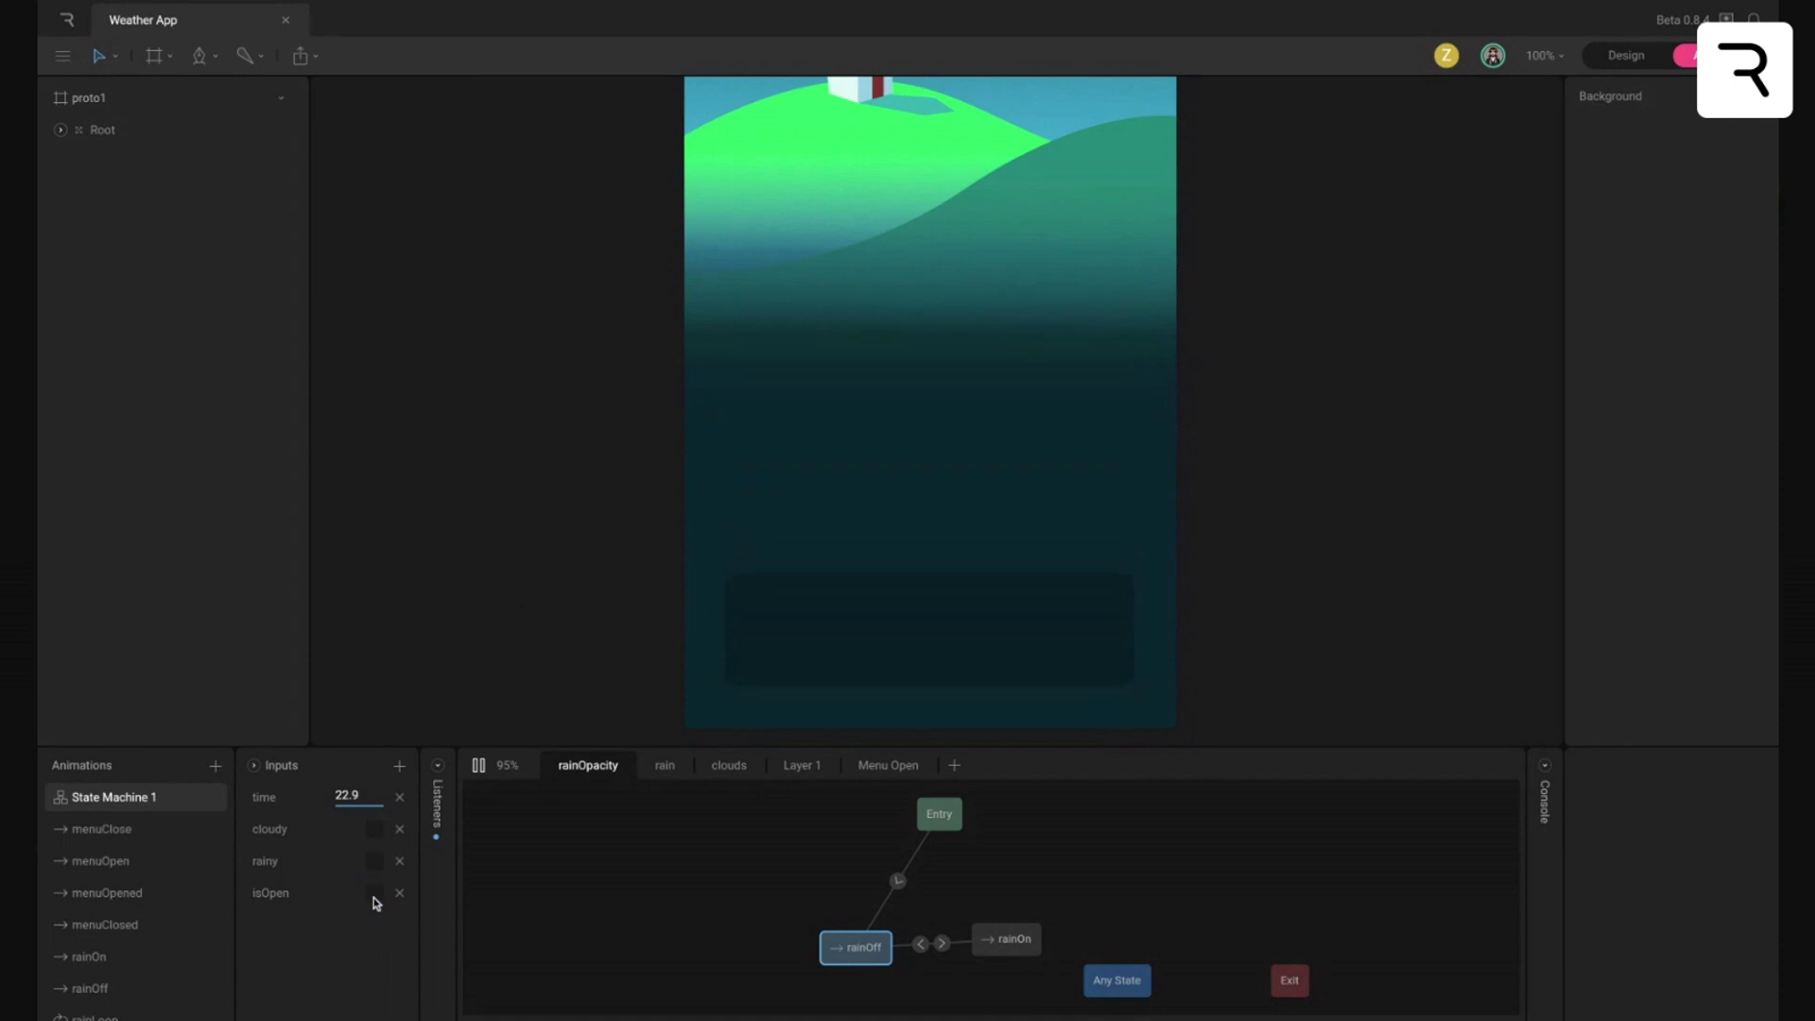
{"action": "left_click", "coordinate": [374, 896]}
Step: Inspect the rain and clouds layers of the state machine, and enable the rainy input to preview the rain loop
{"action": "left_click", "coordinate": [666, 767]}
{"action": "left_click", "coordinate": [729, 767]}
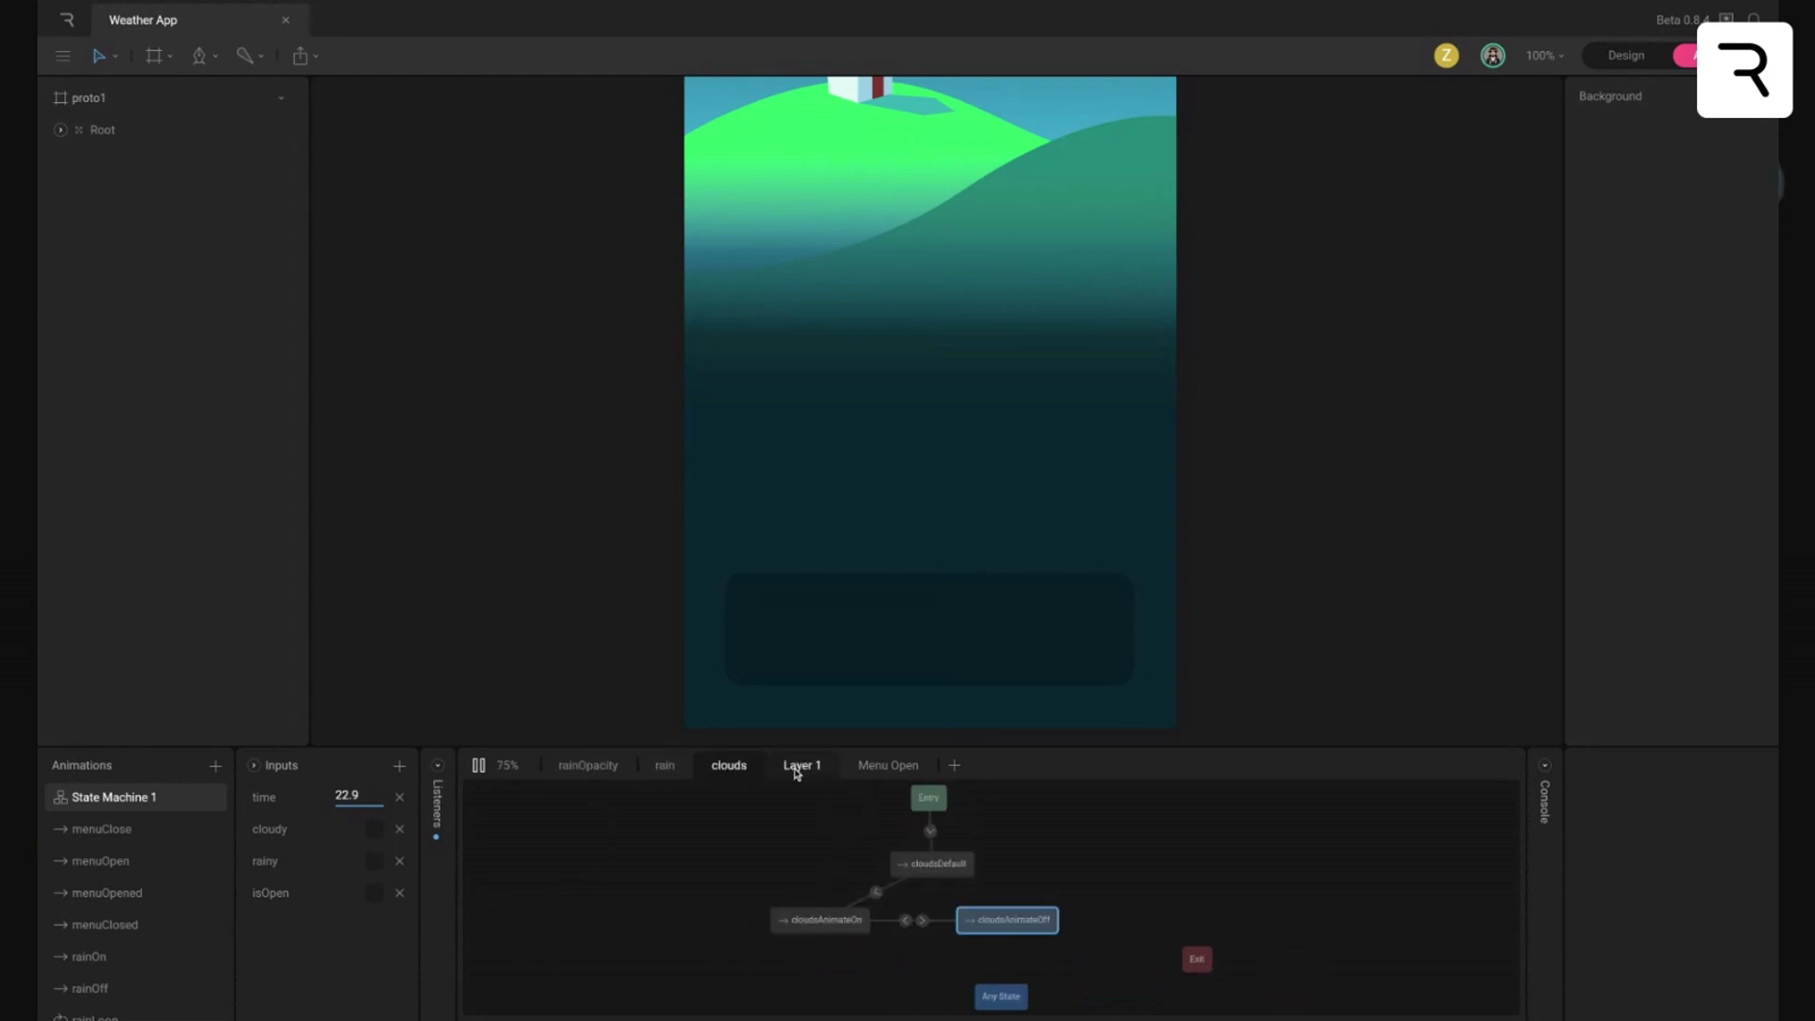
{"action": "left_click", "coordinate": [666, 768]}
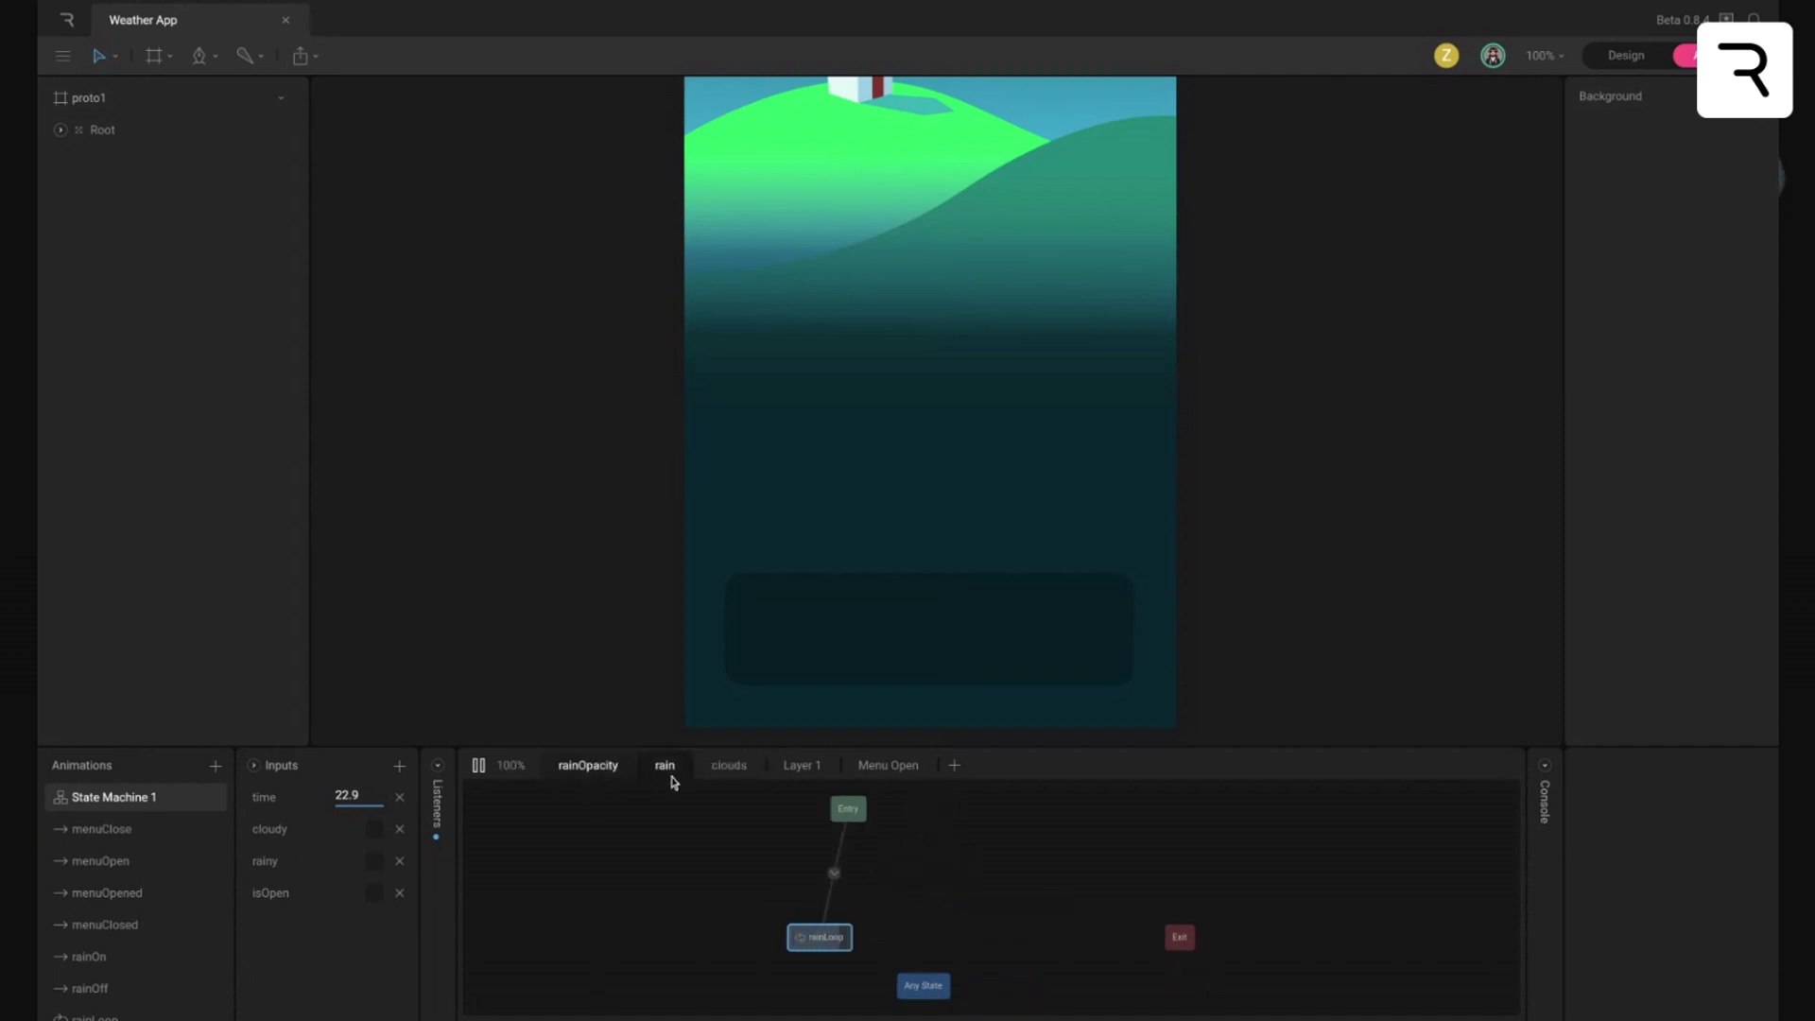
{"action": "left_click", "coordinate": [375, 862]}
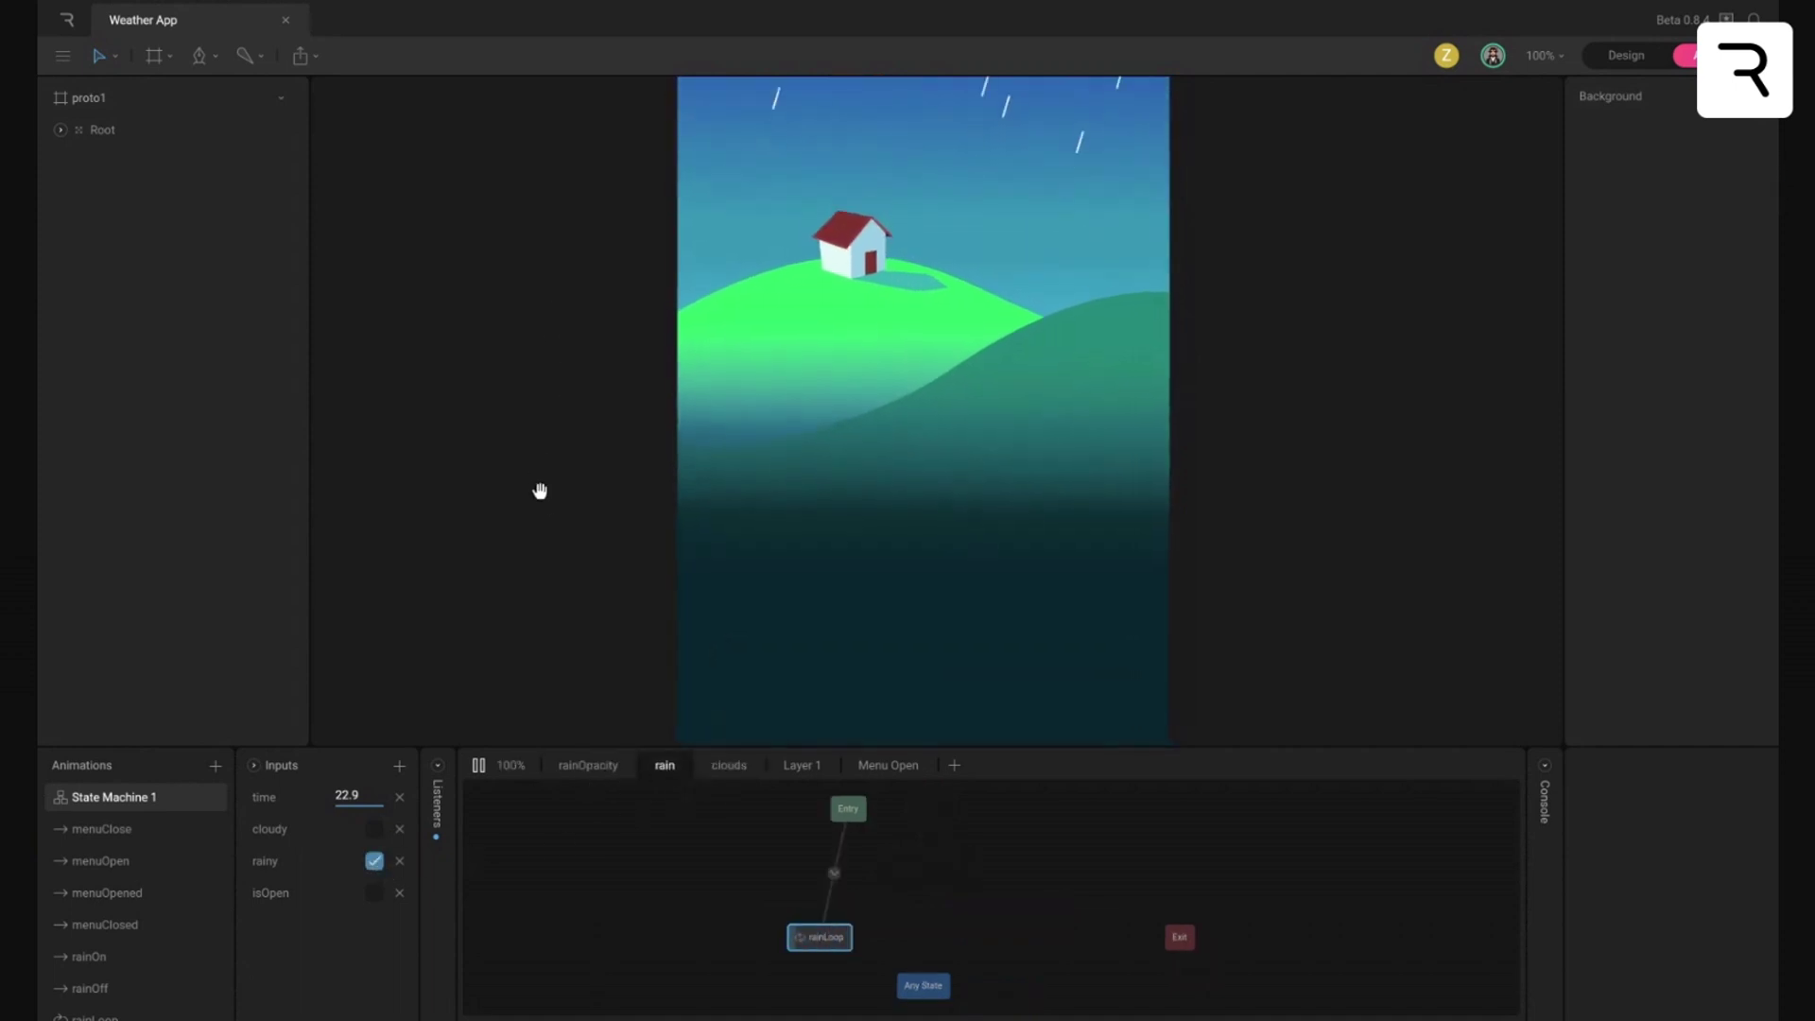
Step: Show the clouds layer, test the cloudy input on and off, and disable the rainy input
{"action": "left_click", "coordinate": [728, 768]}
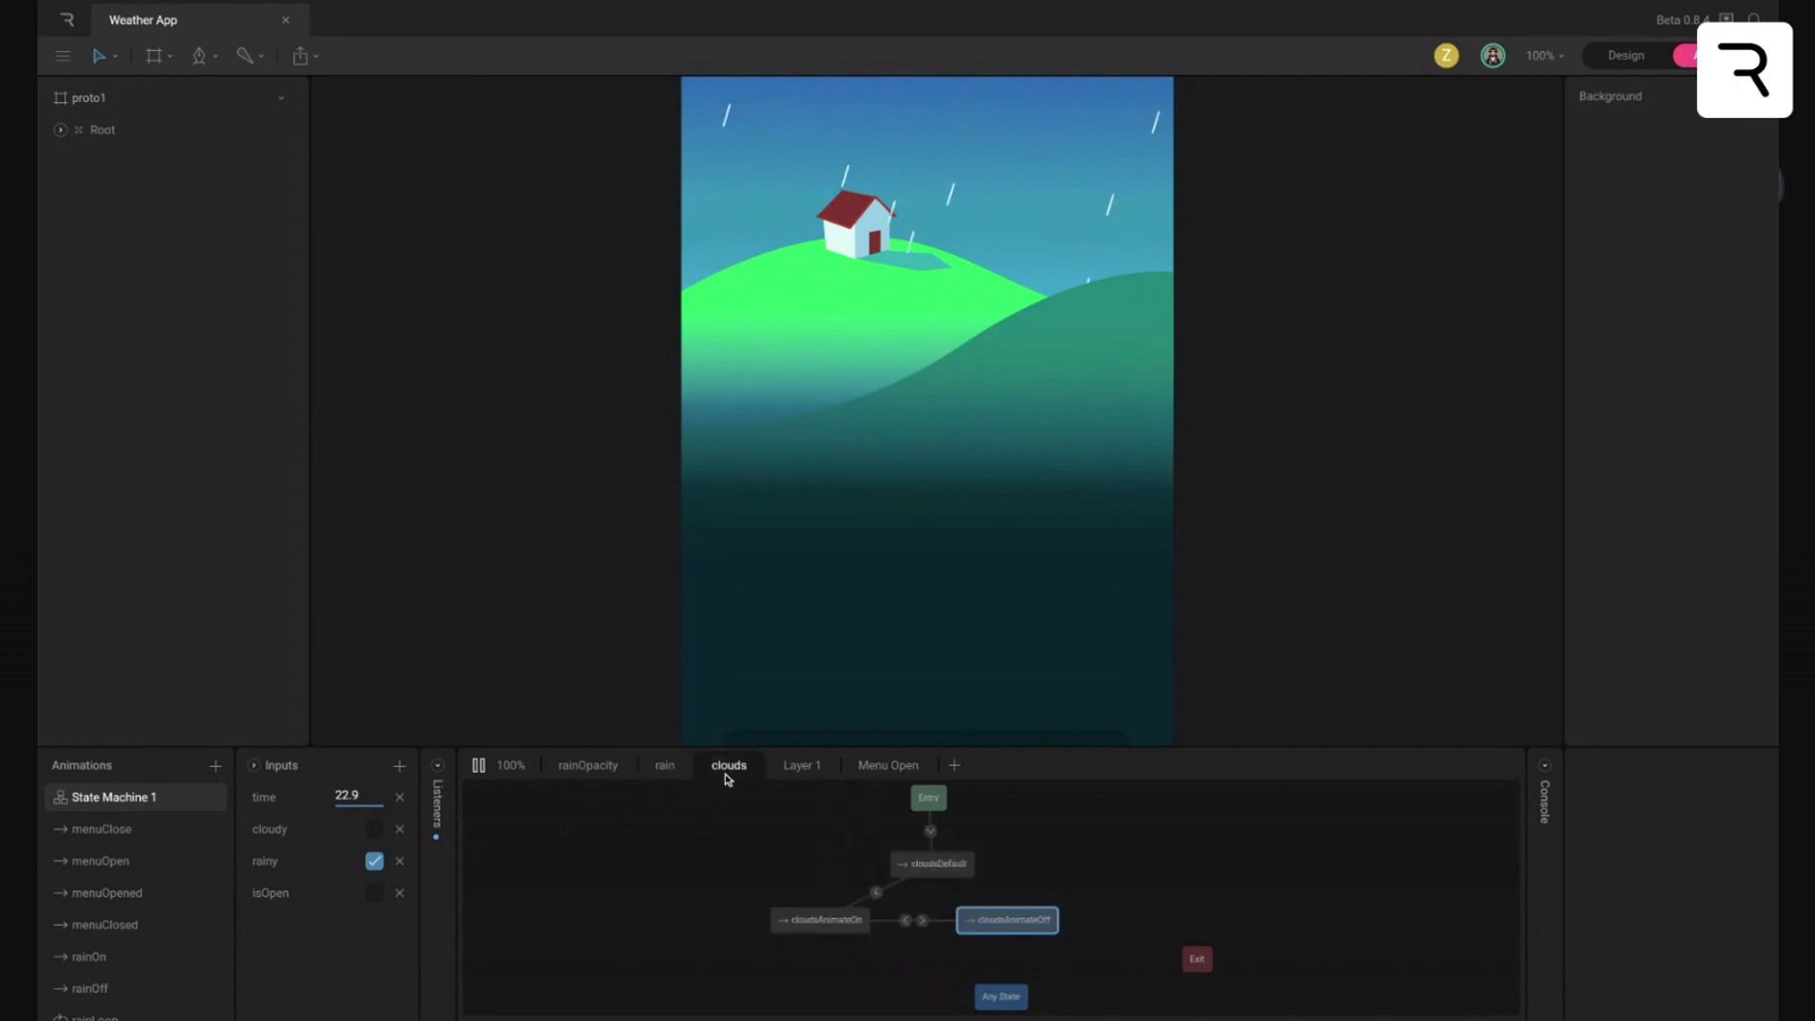
{"action": "left_click", "coordinate": [375, 830]}
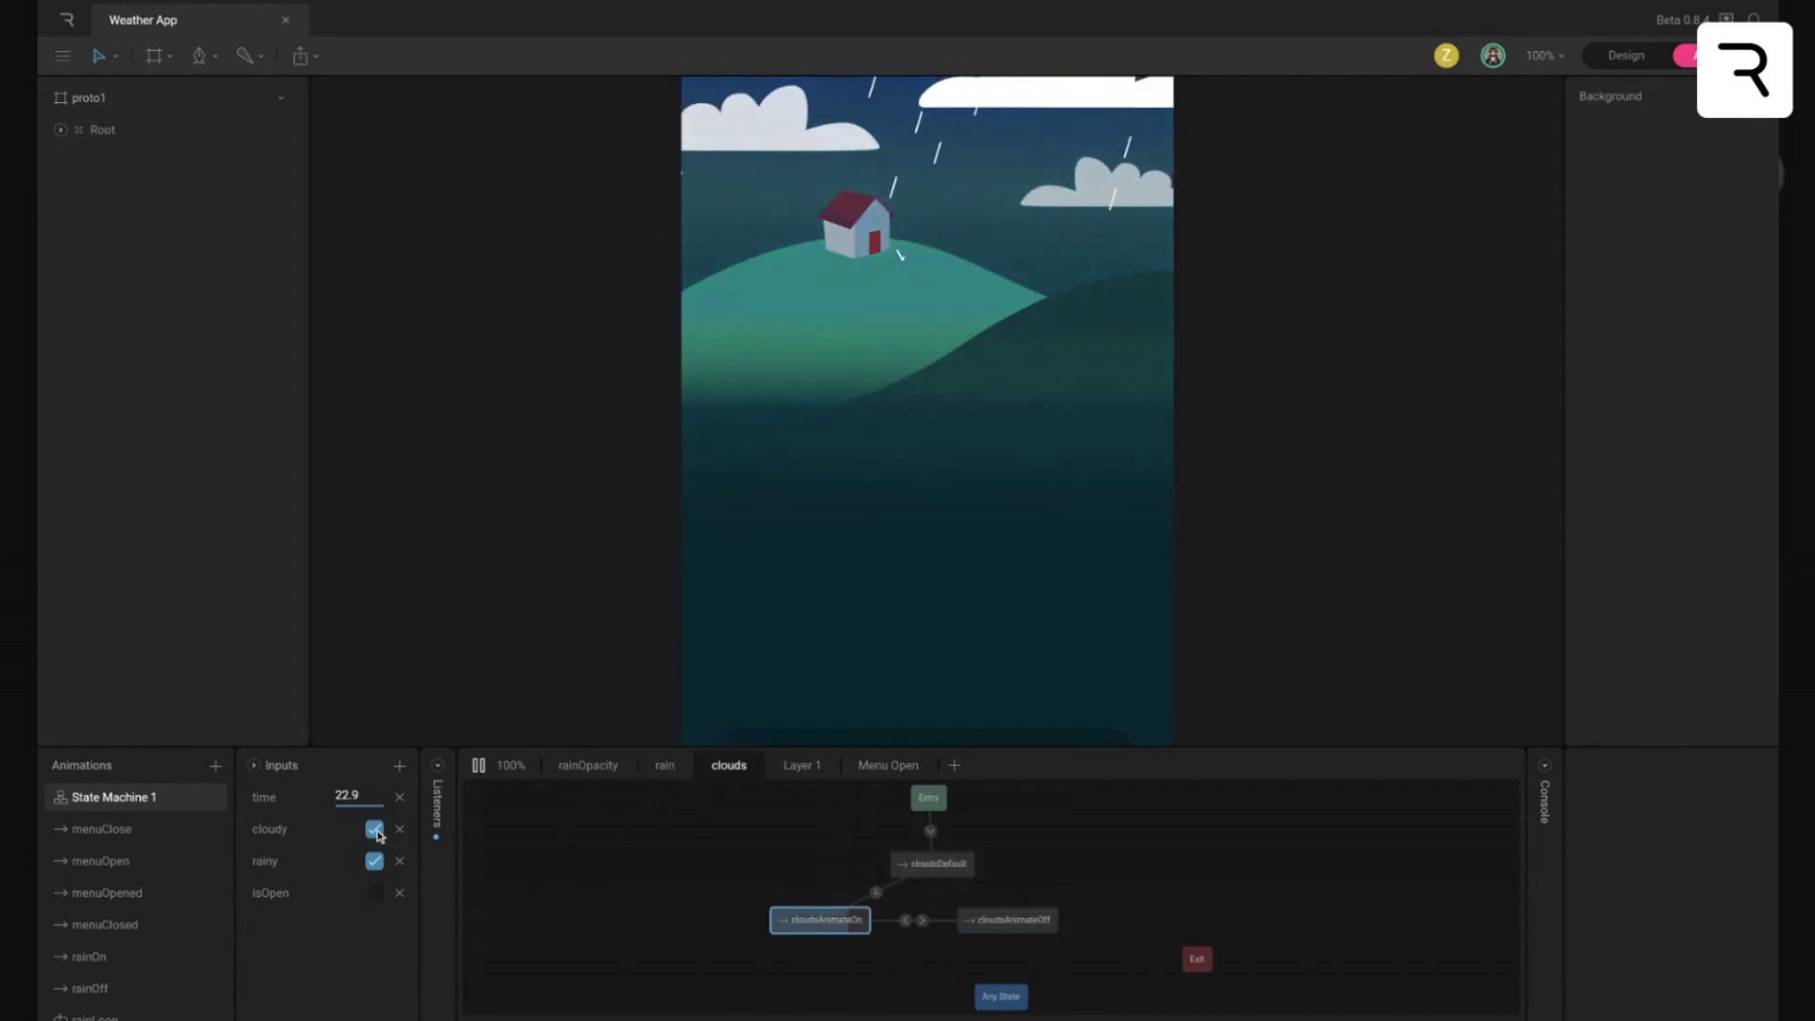
{"action": "left_click", "coordinate": [375, 830]}
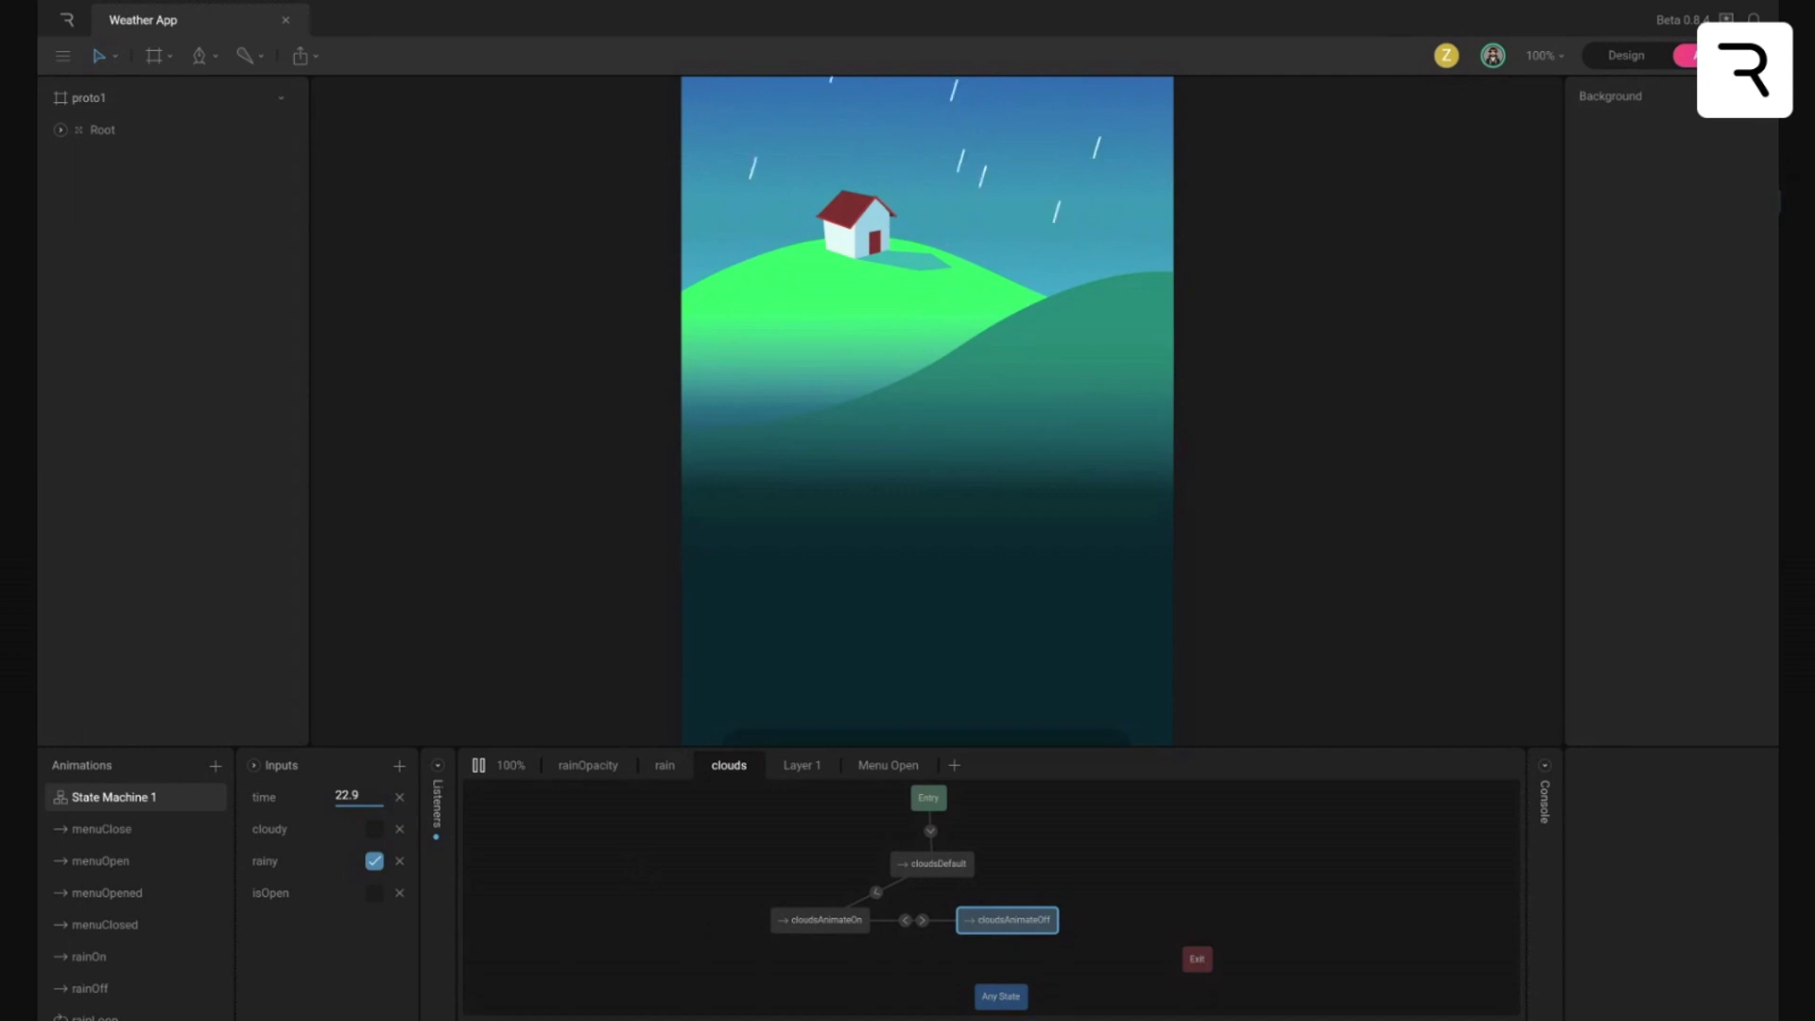
{"action": "left_click_drag", "start_coordinate": [564, 327], "coordinate": [581, 386]}
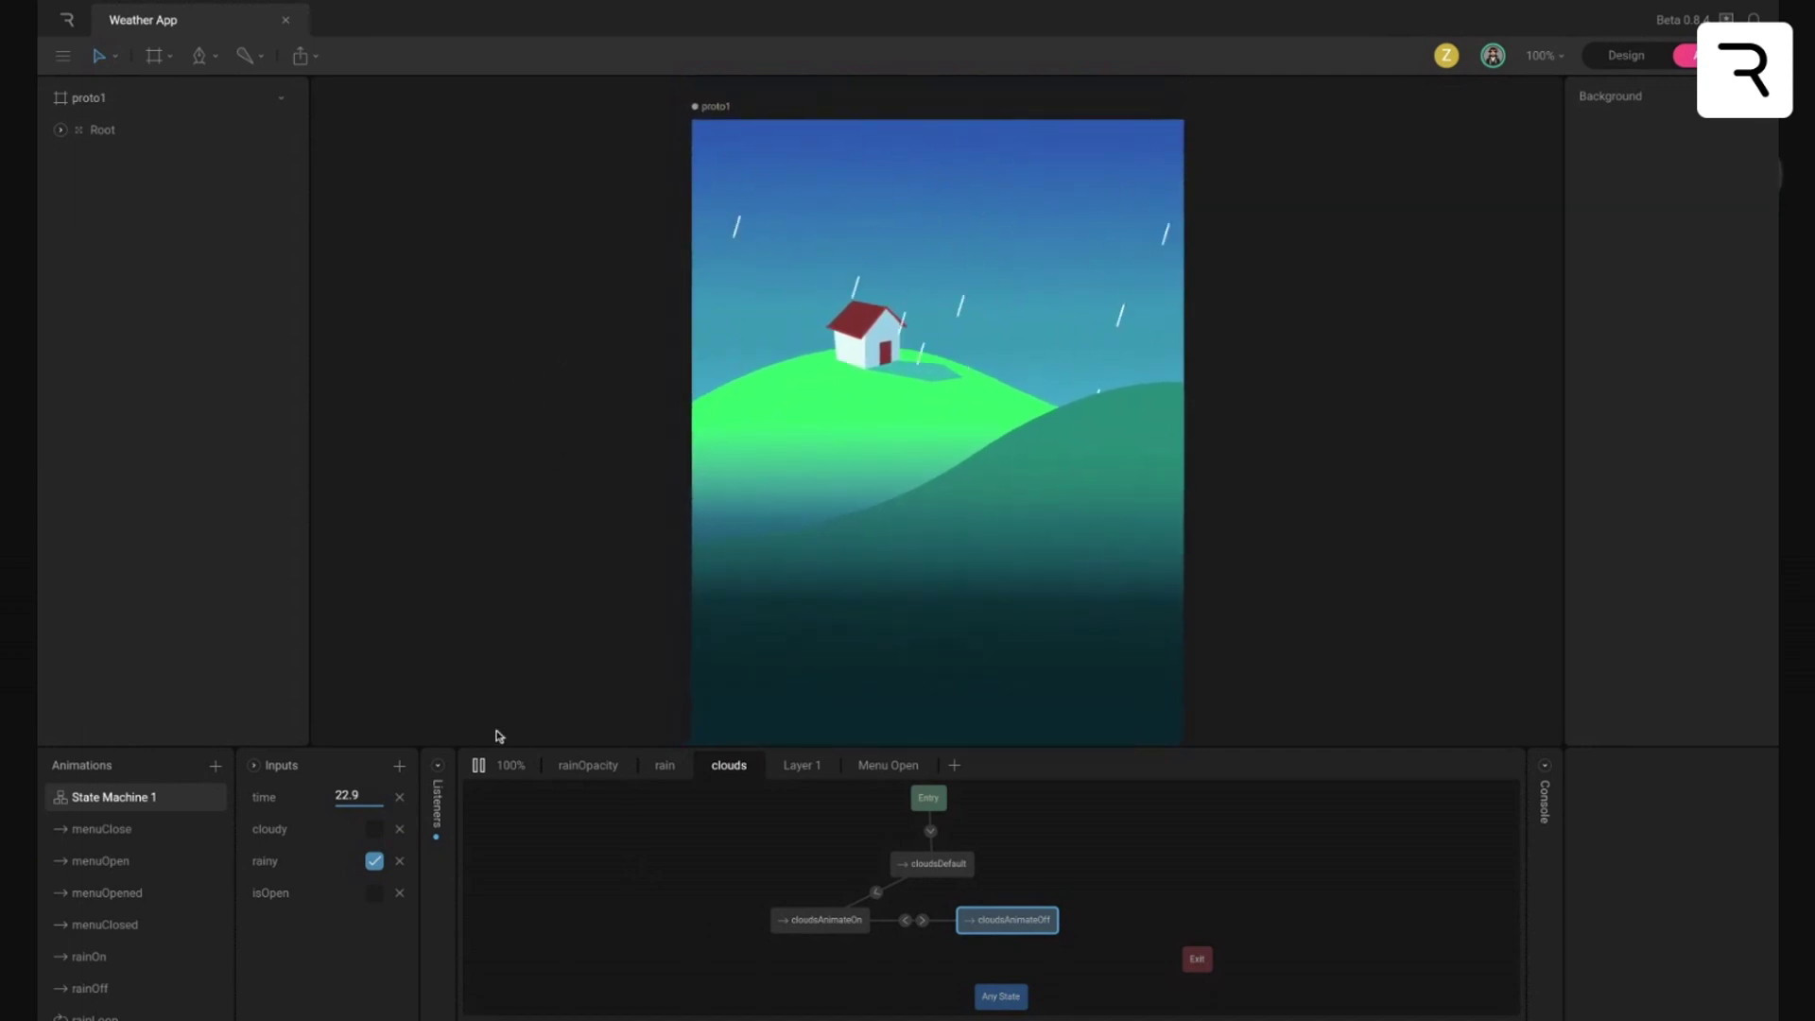
{"action": "left_click", "coordinate": [375, 862]}
Step: Toggle the cloudy input repeatedly to examine the transitions between cloudsAnimateOn and cloudsAnimateOff
{"action": "scroll", "coordinate": [158, 872], "scroll_direction": "down", "scroll_amount": 4}
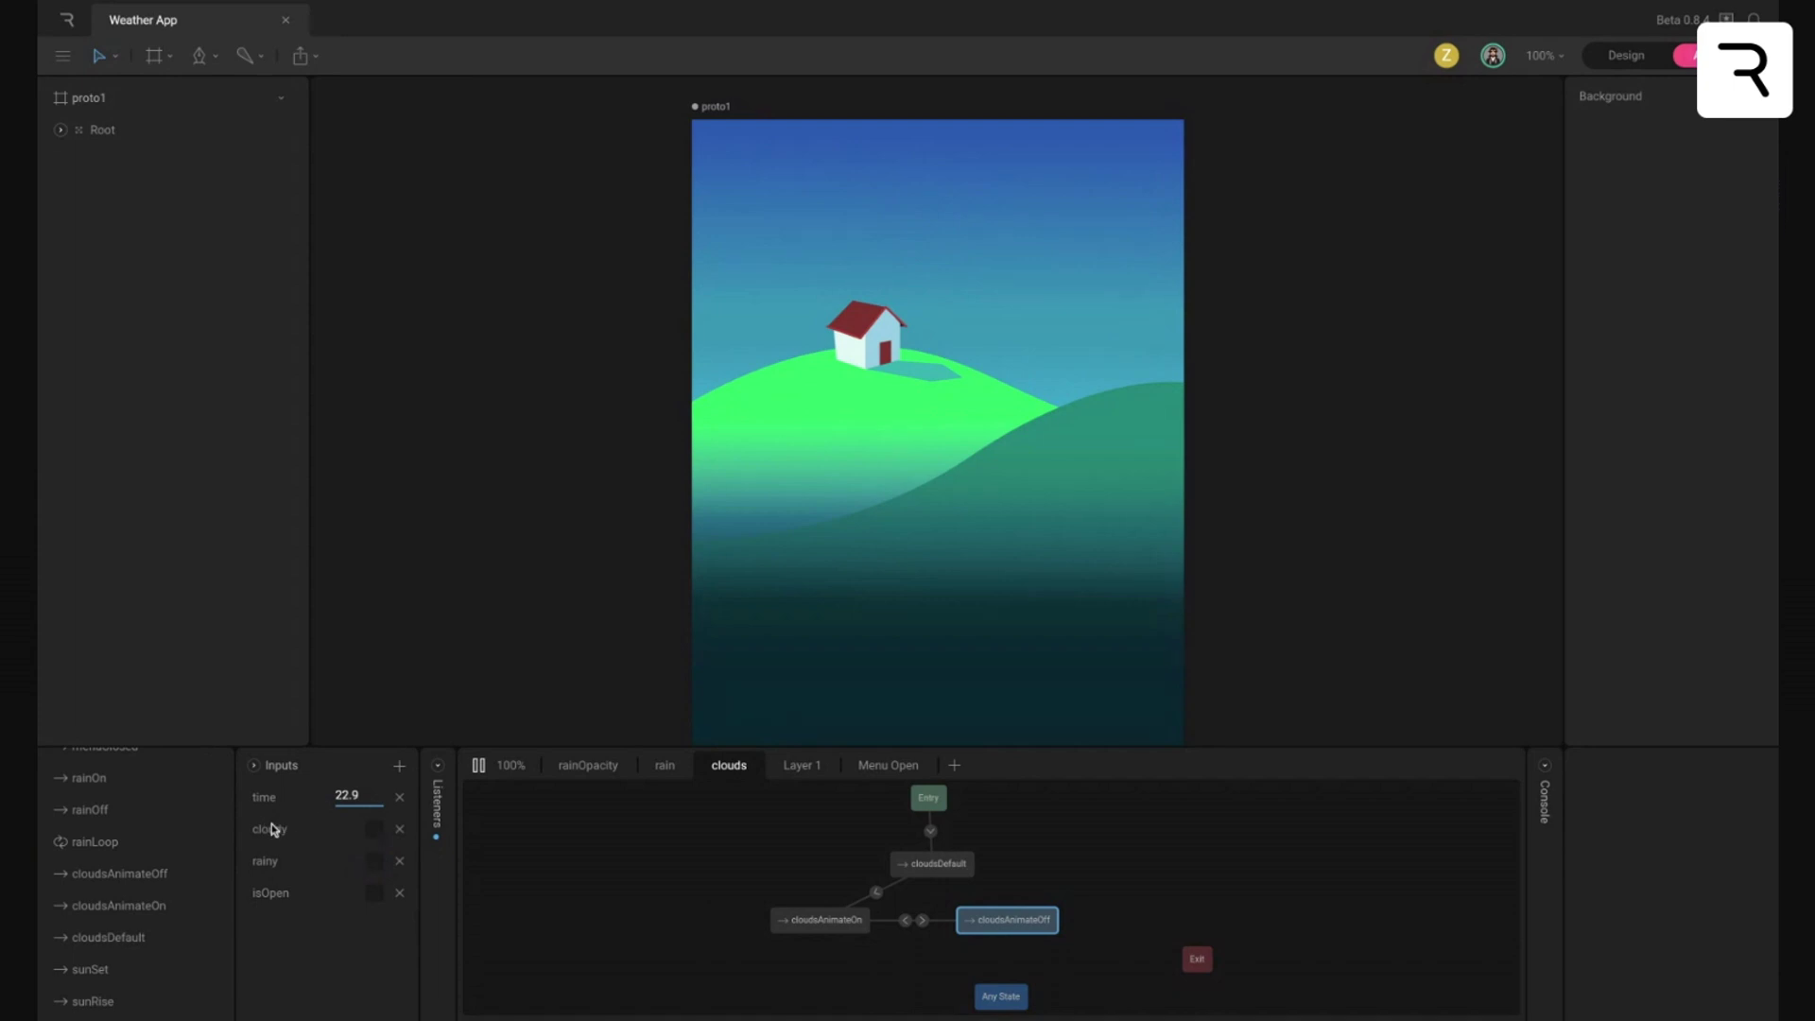
{"action": "left_click", "coordinate": [376, 832]}
{"action": "left_click", "coordinate": [375, 832]}
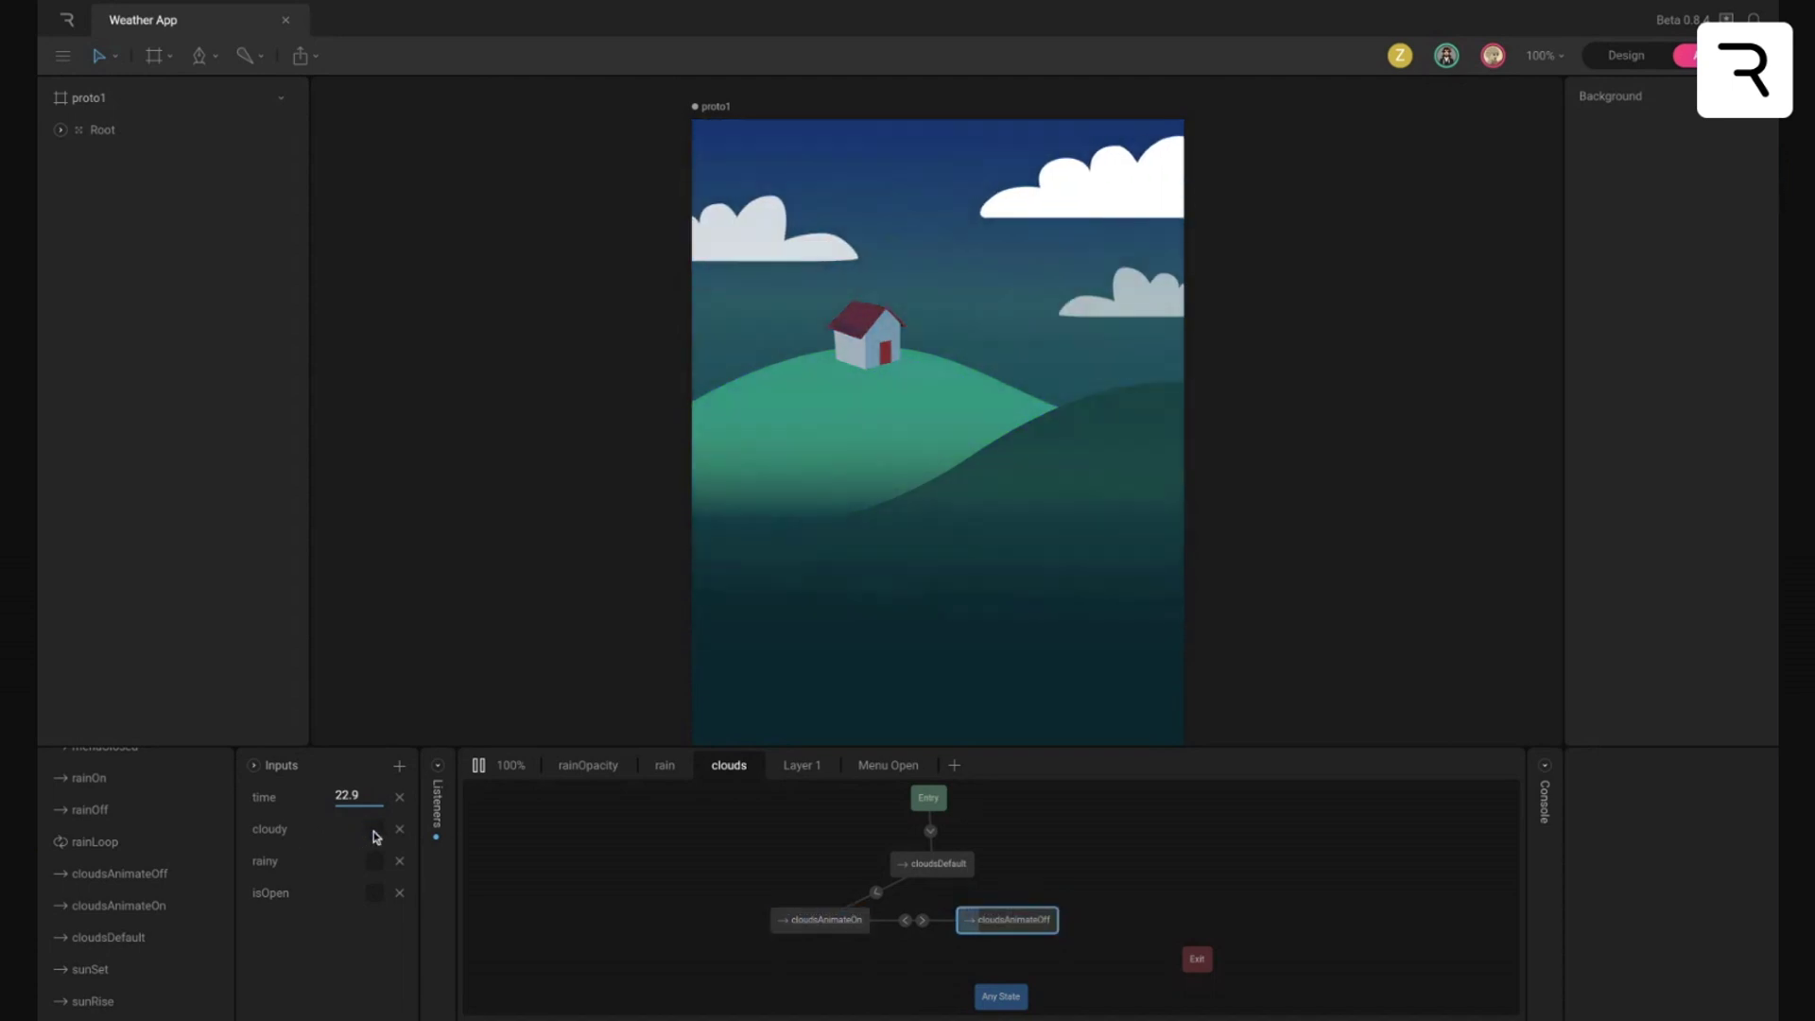
{"action": "left_click", "coordinate": [375, 832]}
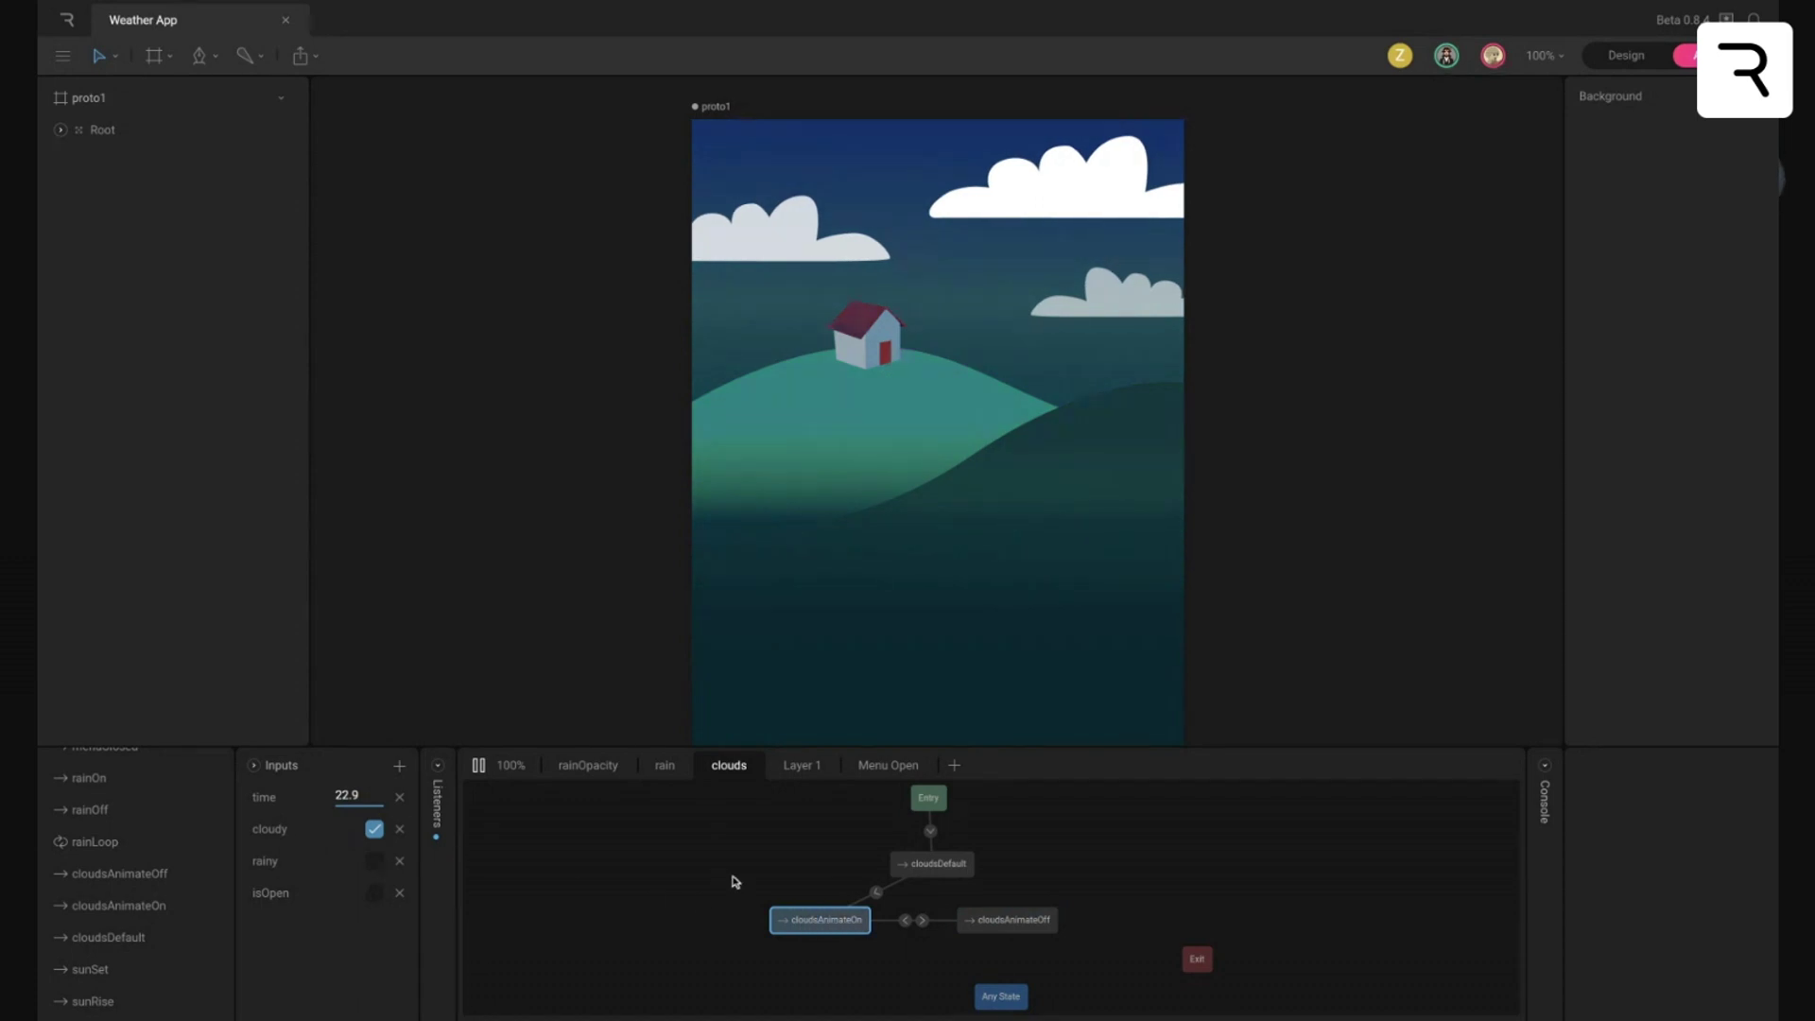
{"action": "left_click", "coordinate": [375, 832]}
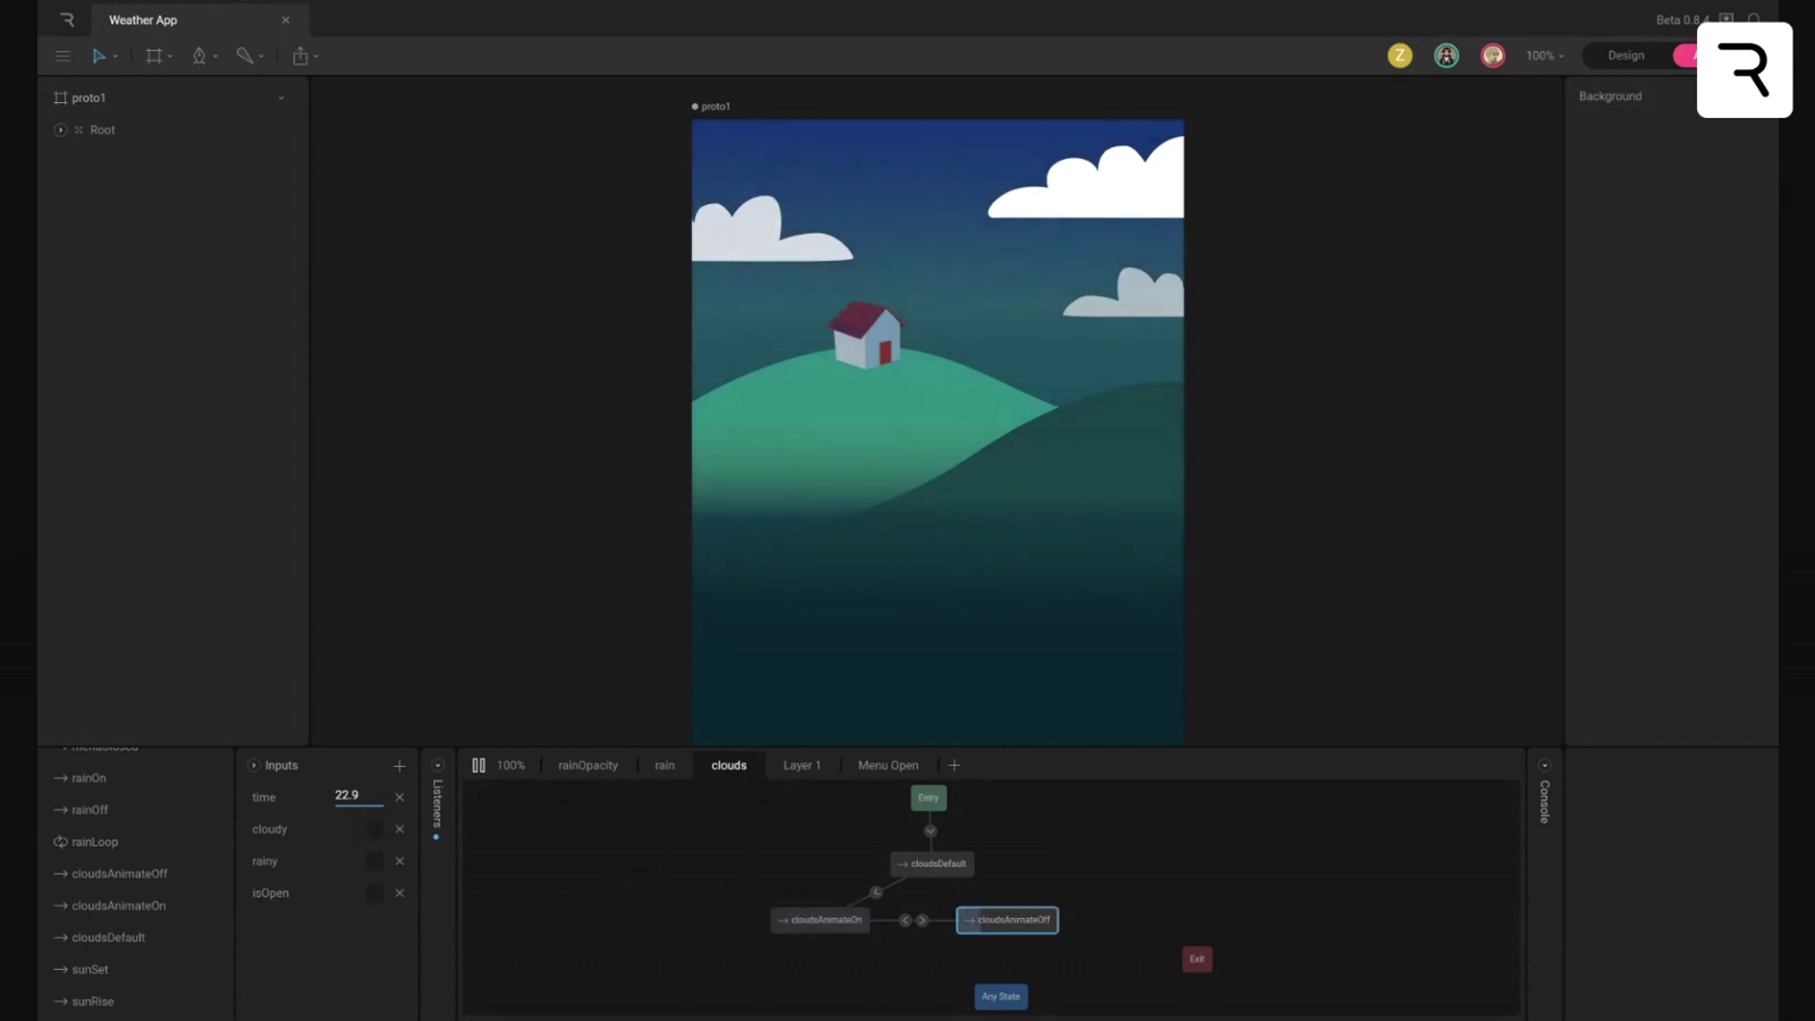
{"action": "left_click", "coordinate": [376, 832]}
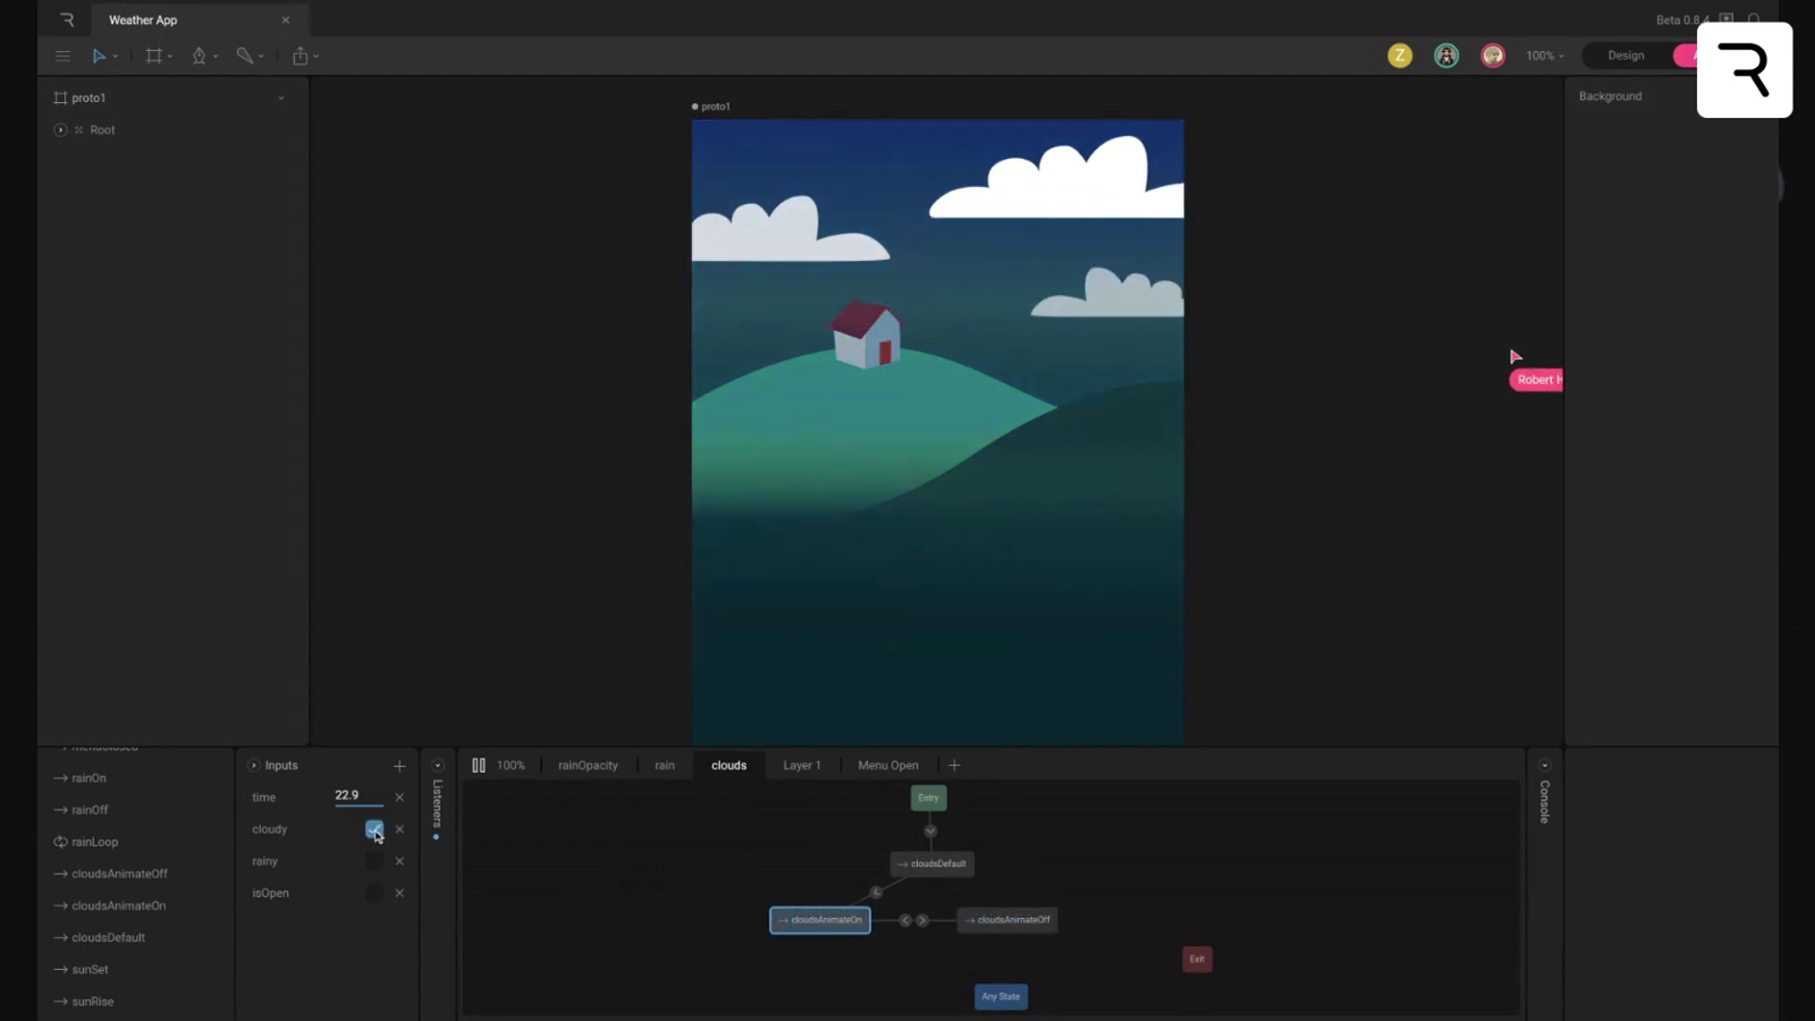
{"action": "left_click", "coordinate": [375, 831]}
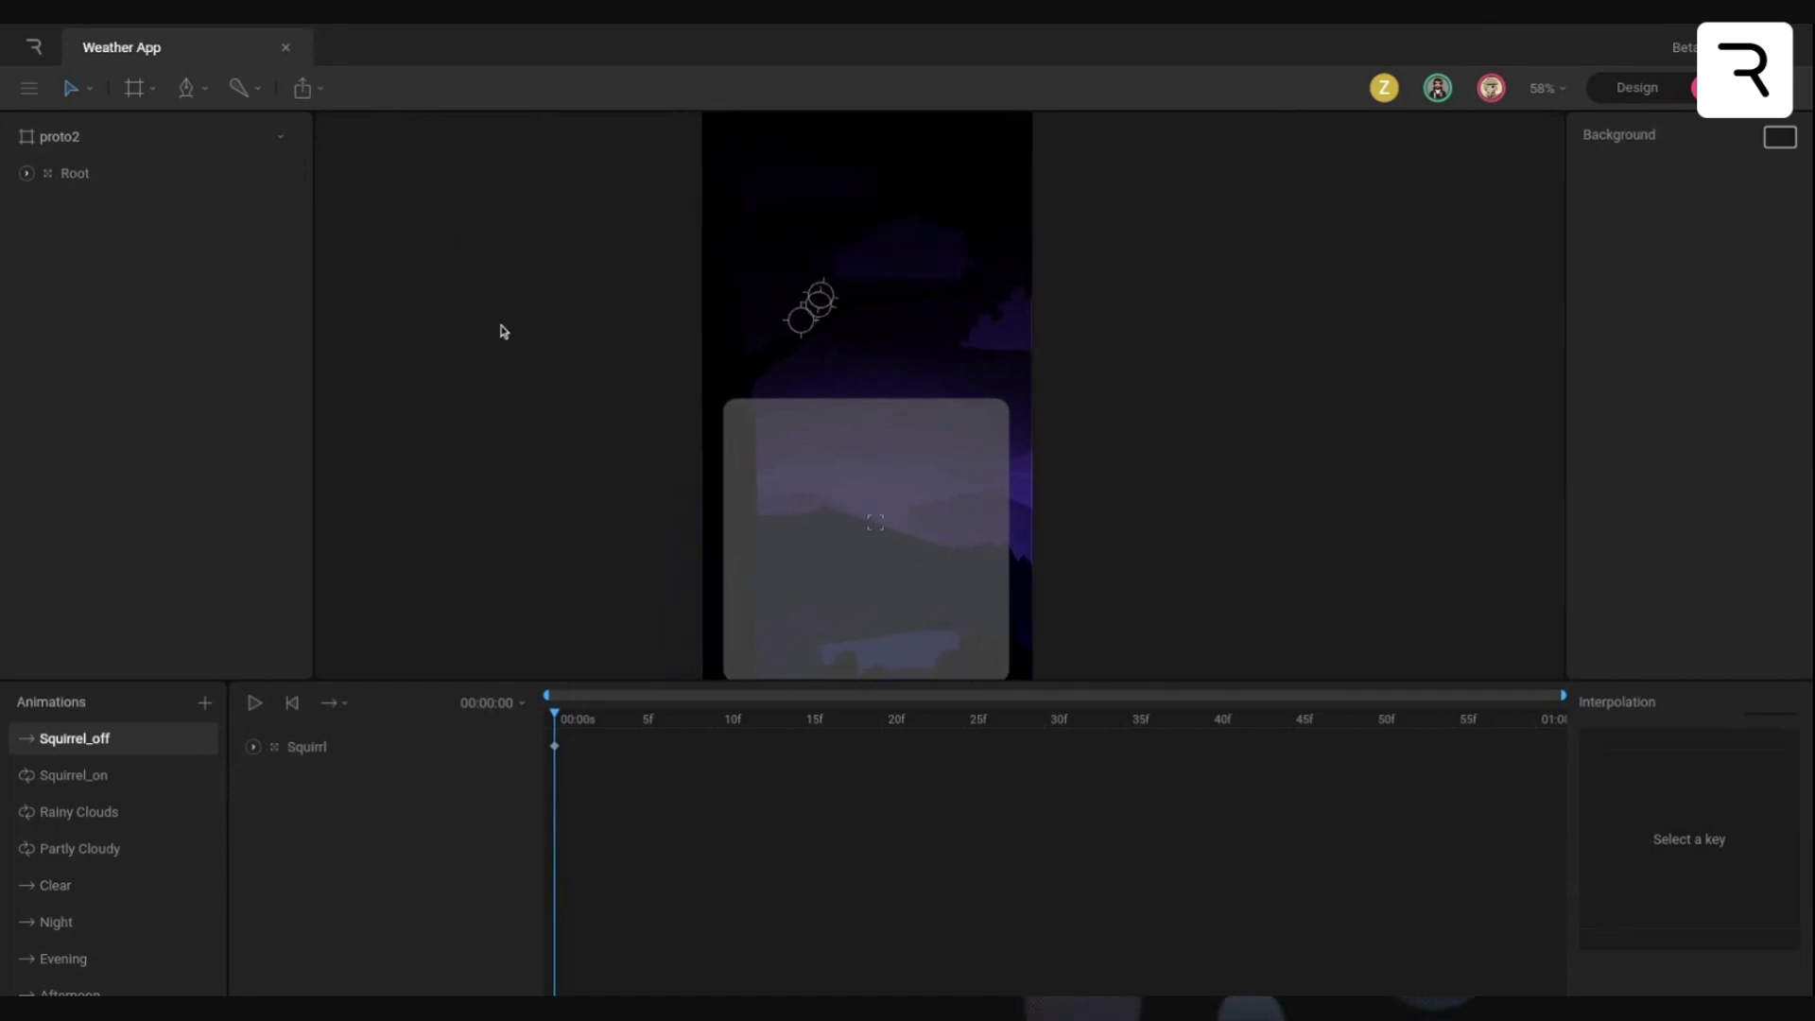
Step: Open State Machine 1 of the proto2 artboard and show its inputs
{"action": "left_click_drag", "start_coordinate": [403, 272], "coordinate": [1145, 272]}
{"action": "left_click_drag", "start_coordinate": [1043, 224], "coordinate": [851, 376]}
{"action": "left_click_drag", "start_coordinate": [1205, 425], "coordinate": [756, 358]}
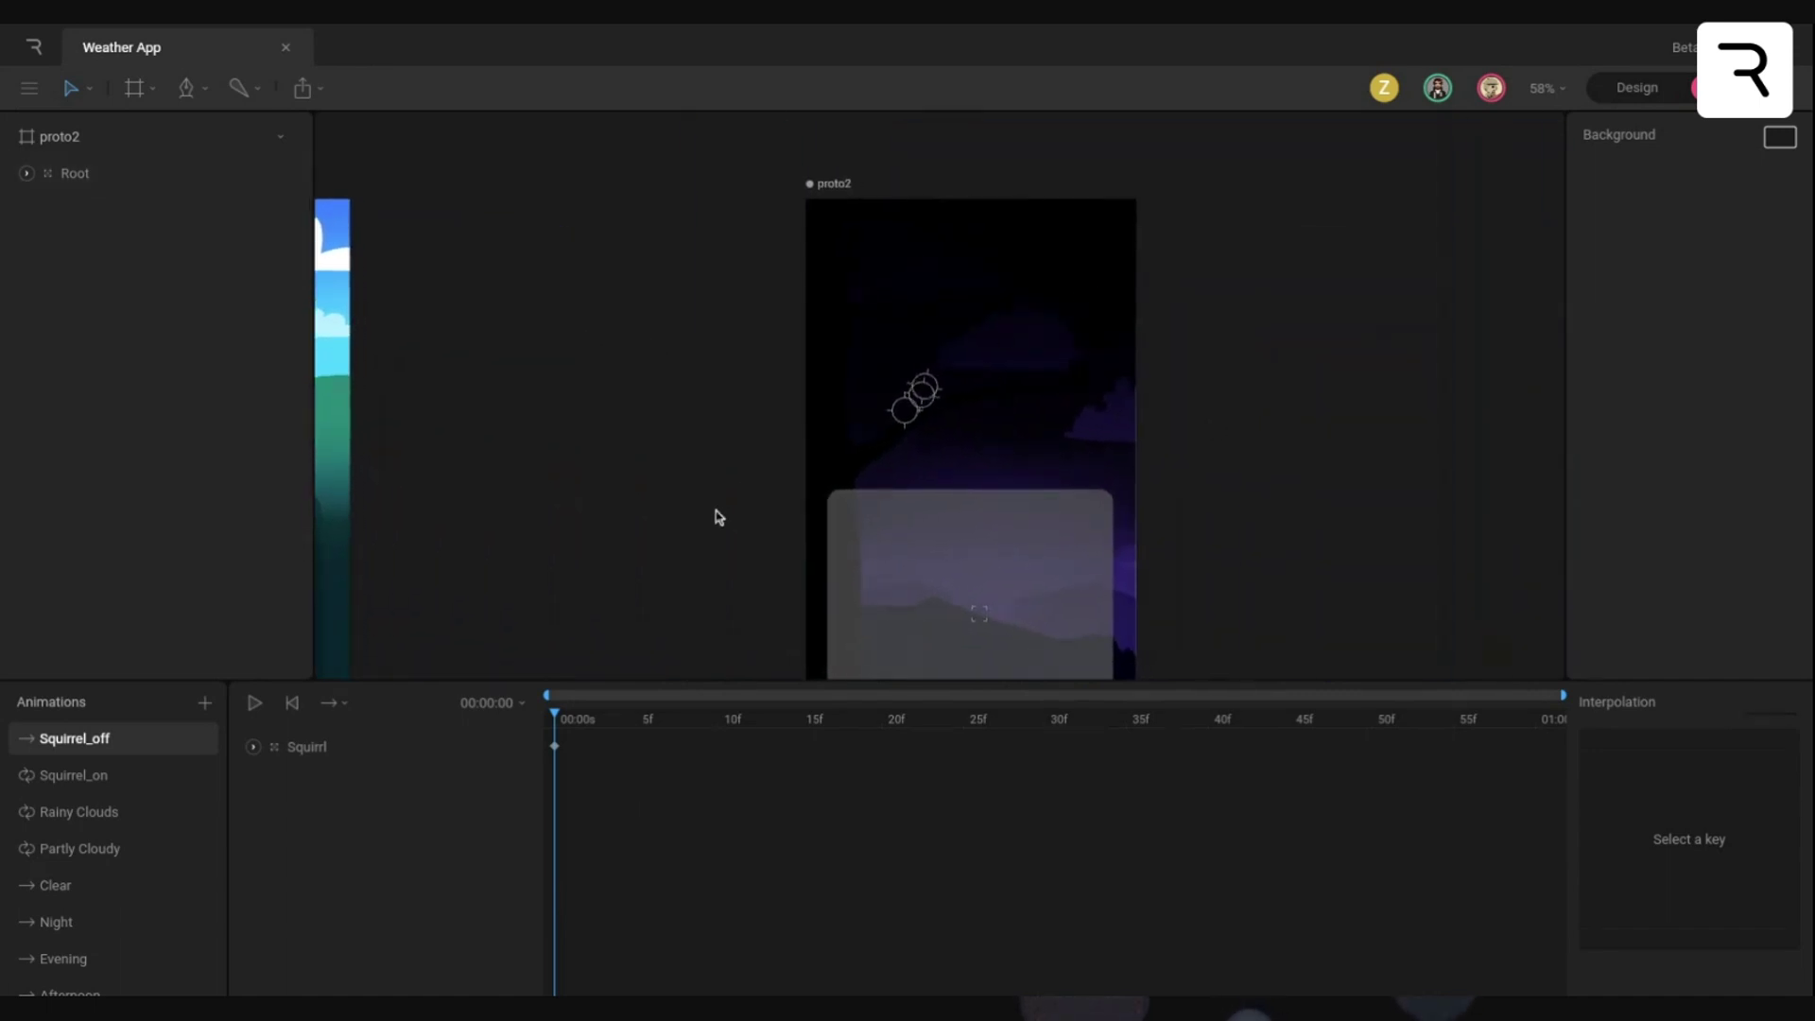
{"action": "scroll", "coordinate": [122, 859], "scroll_direction": "down", "scroll_amount": 5}
{"action": "left_click", "coordinate": [94, 972]}
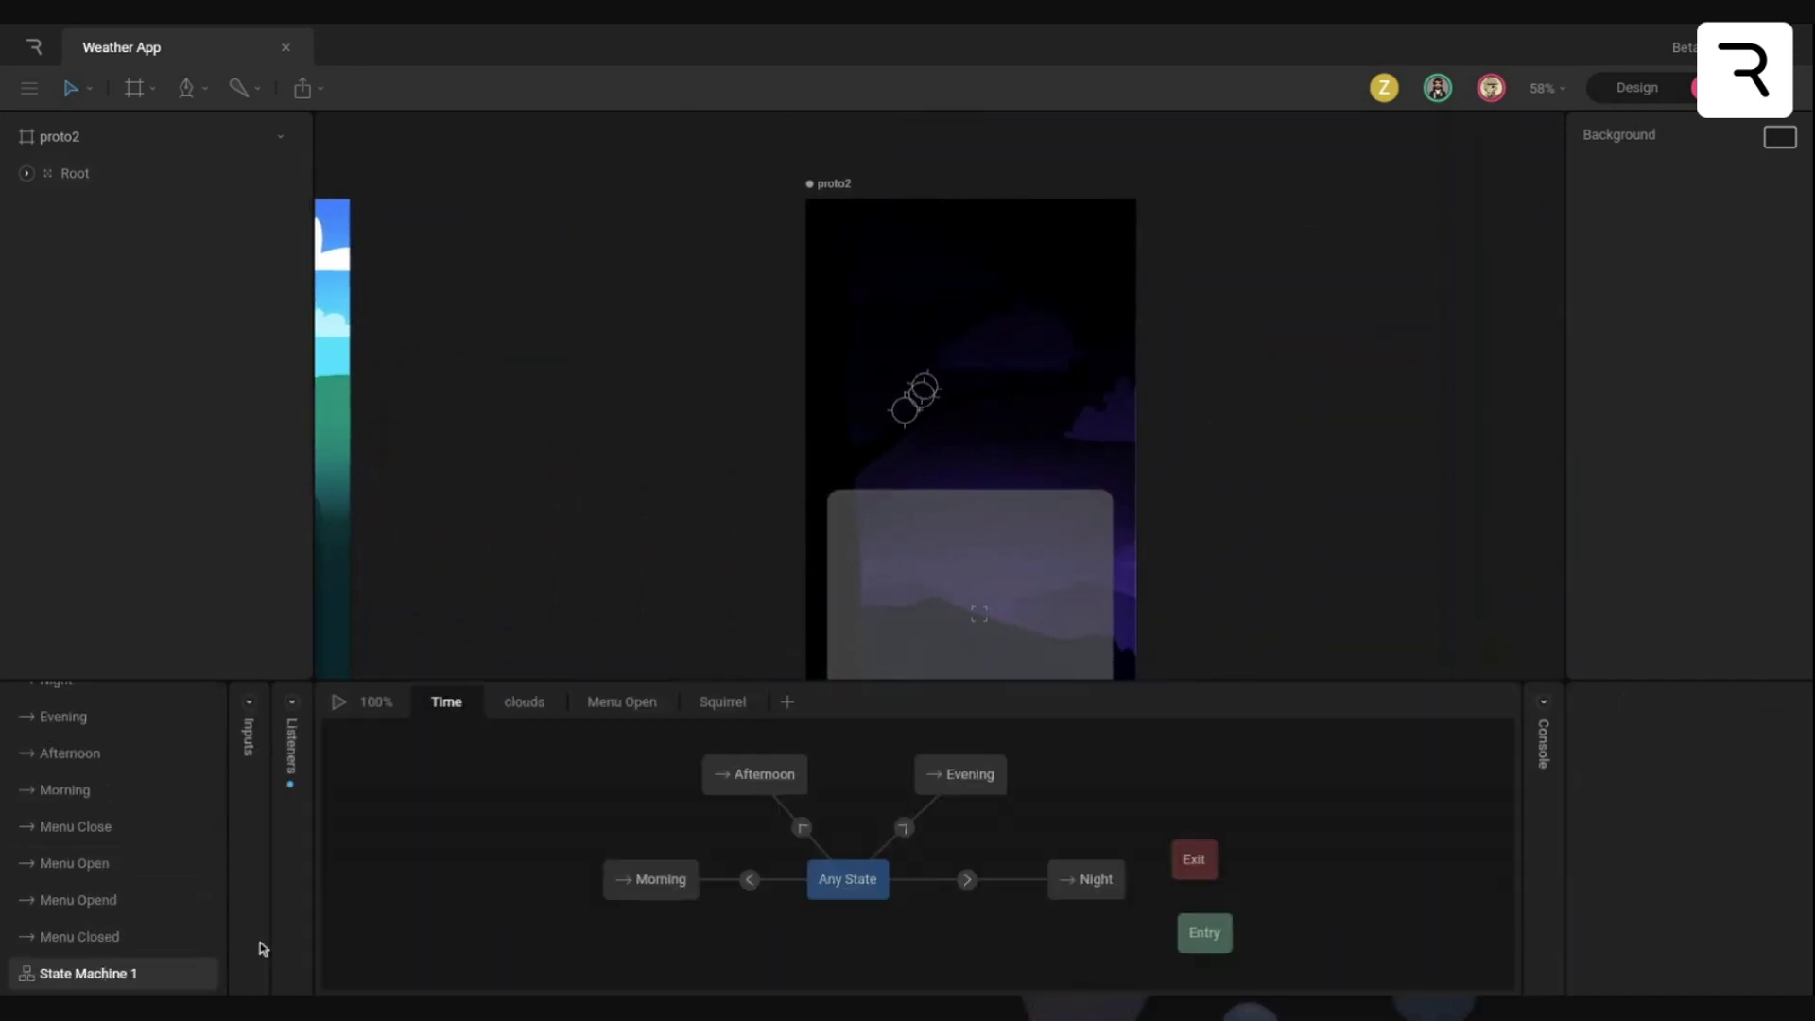
{"action": "left_click", "coordinate": [248, 704]}
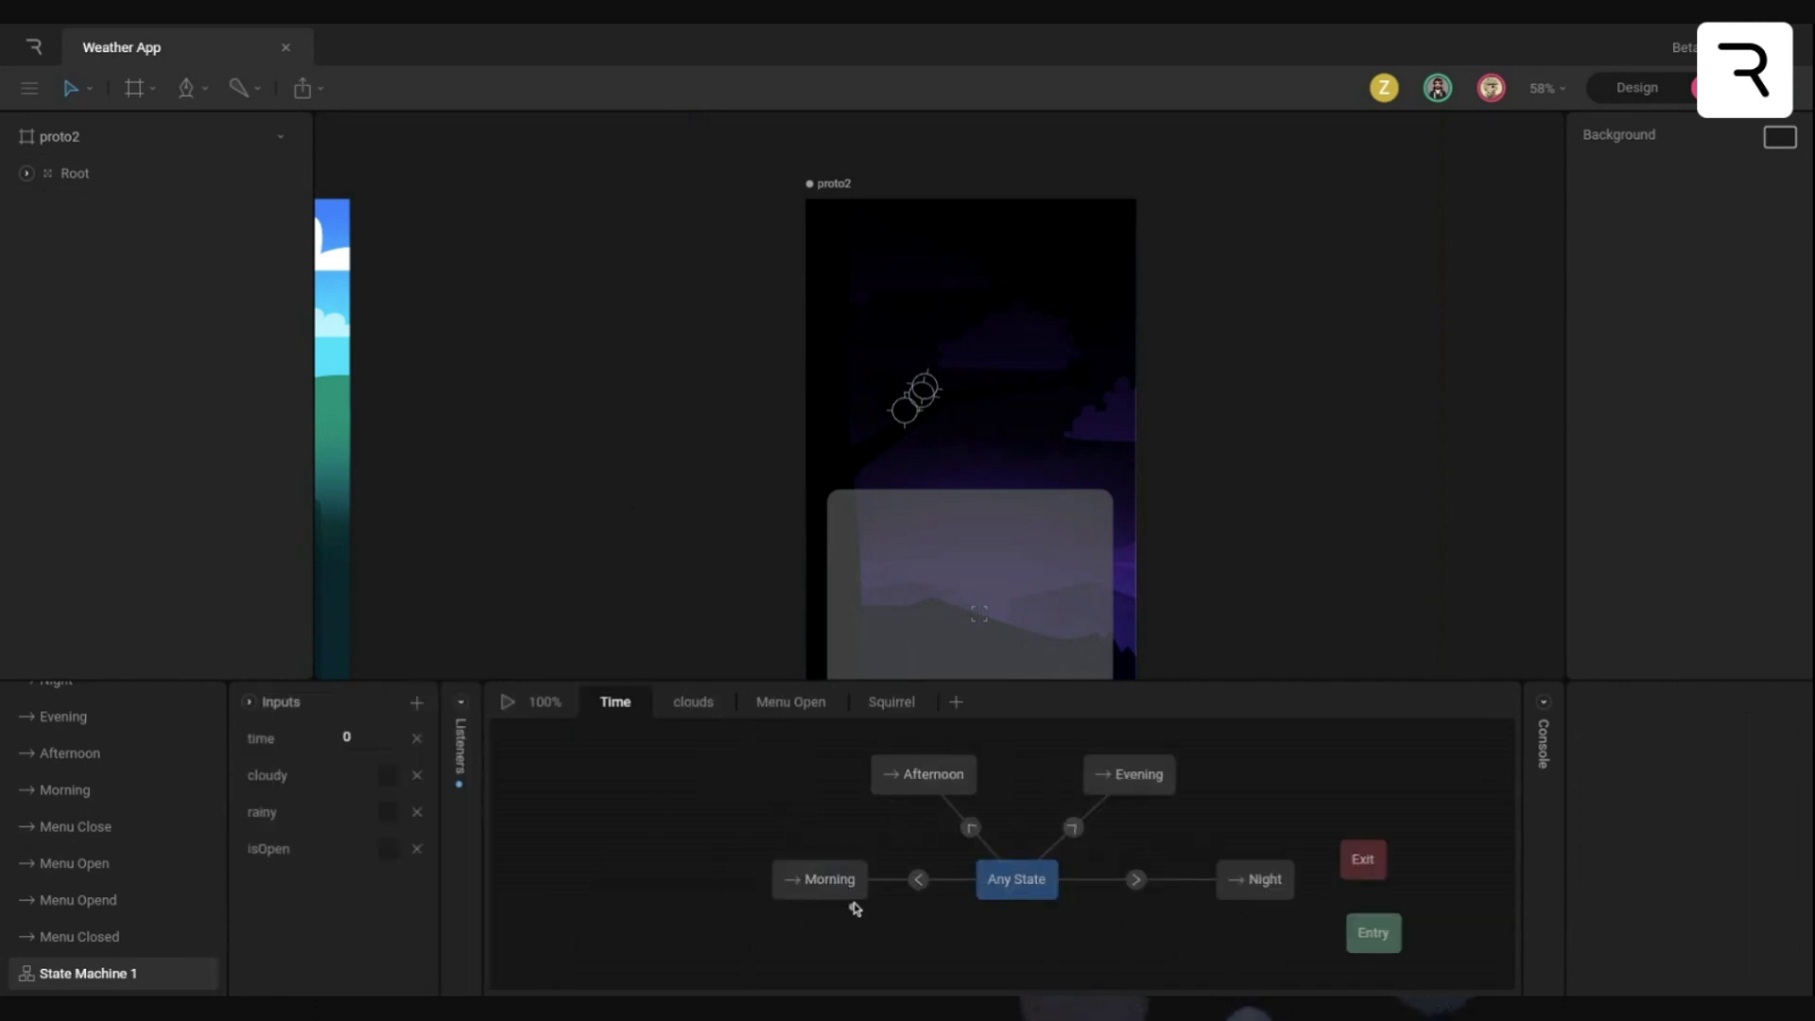
Step: Play the proto2 state machine and scrub the time input through the day to 21.2
{"action": "scroll", "coordinate": [628, 478], "scroll_direction": "down", "scroll_amount": 2}
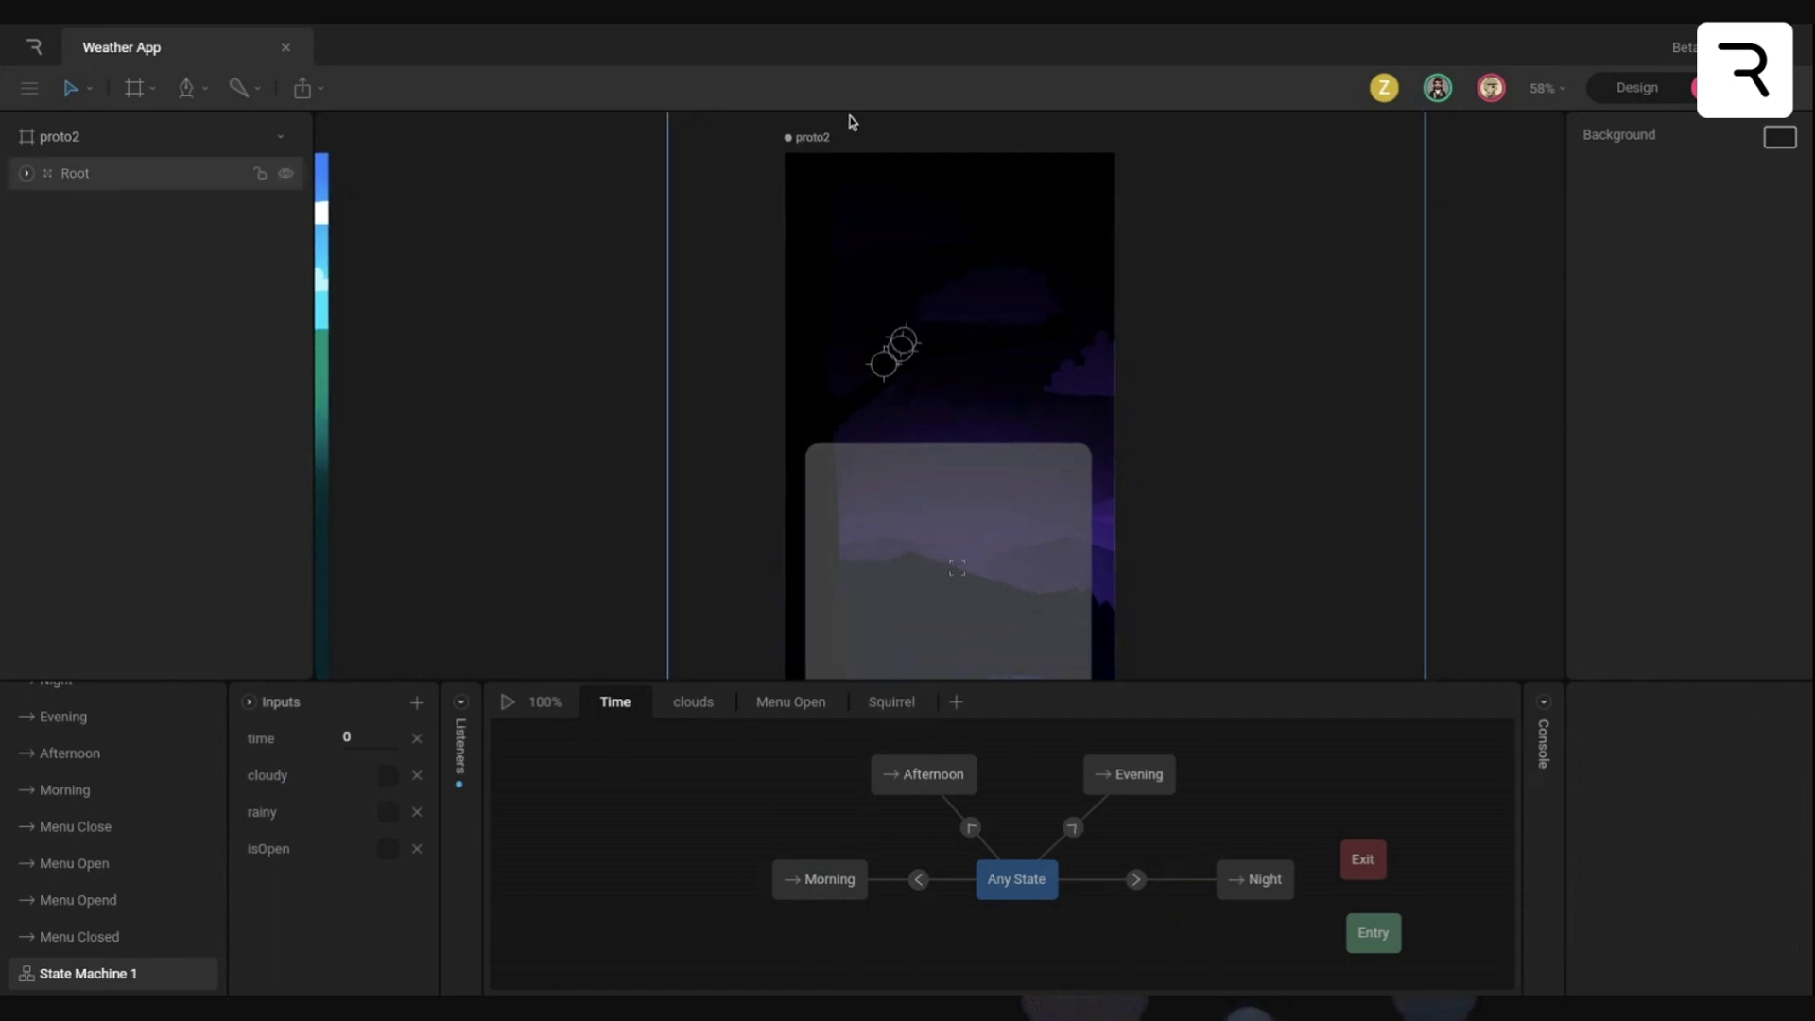
{"action": "left_click", "coordinate": [507, 702]}
{"action": "scroll", "coordinate": [567, 566], "scroll_direction": "down", "scroll_amount": 1}
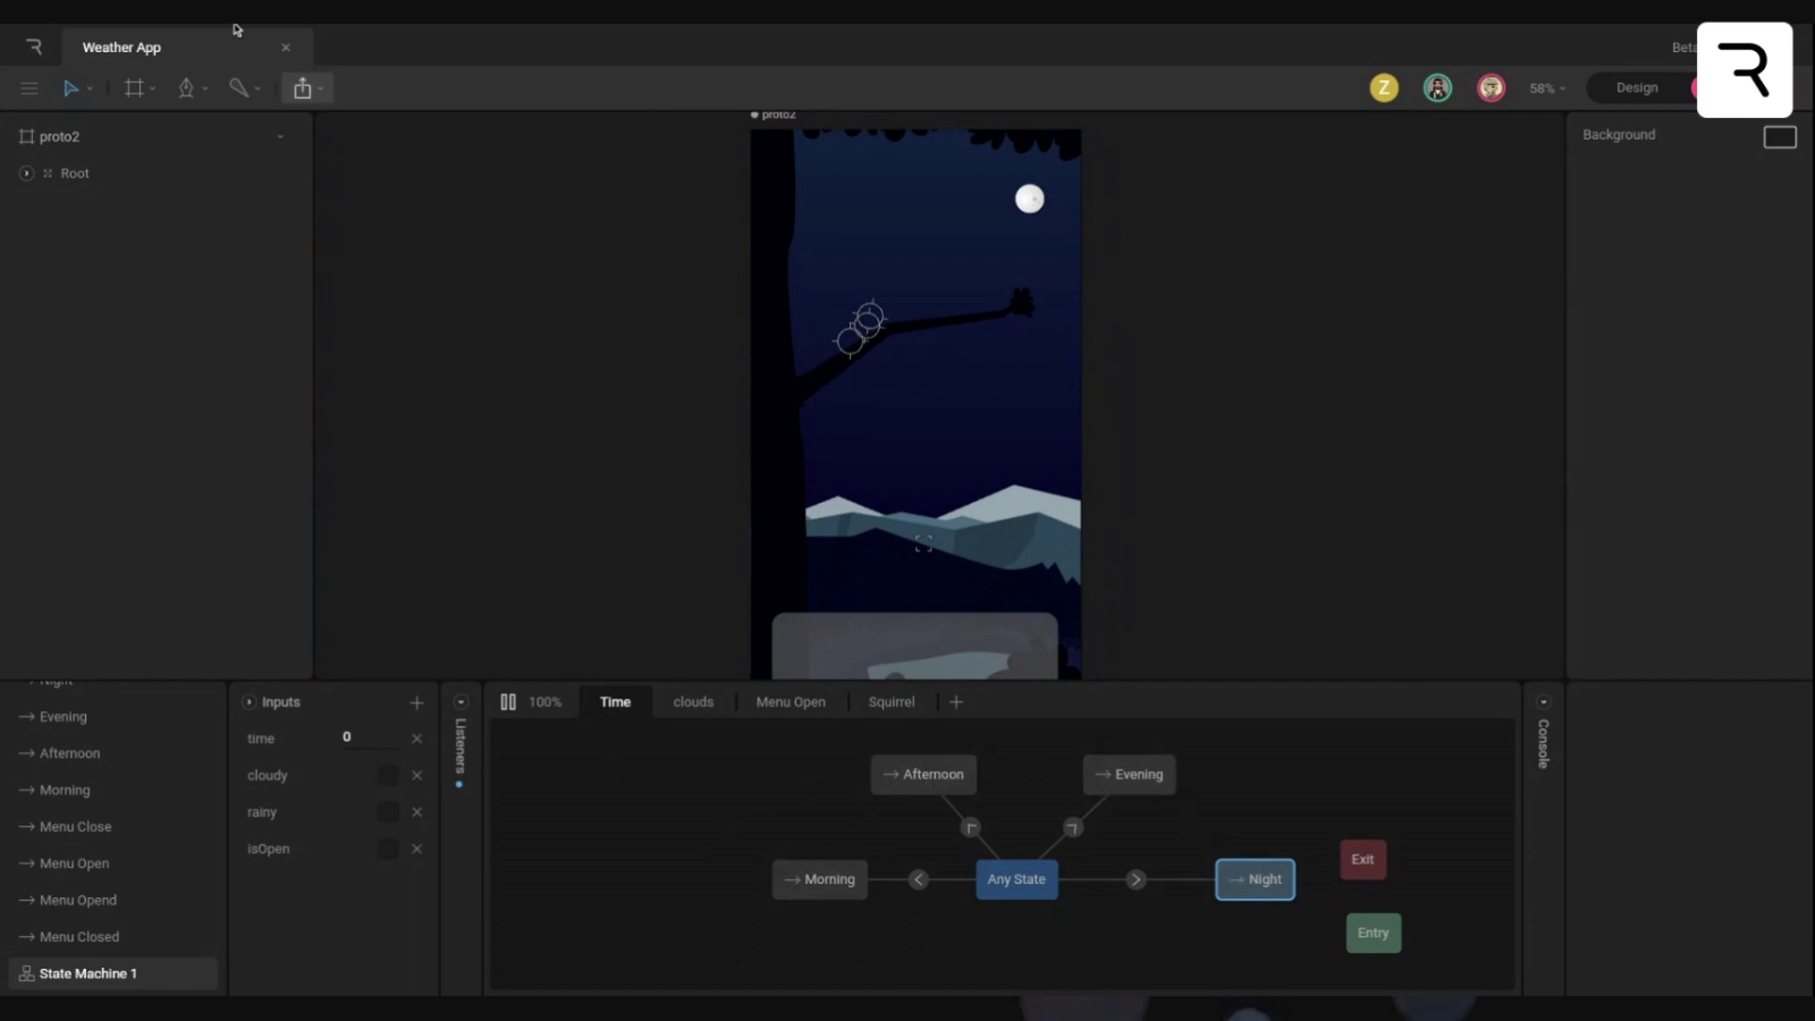
{"action": "key", "text": "super+minus"}
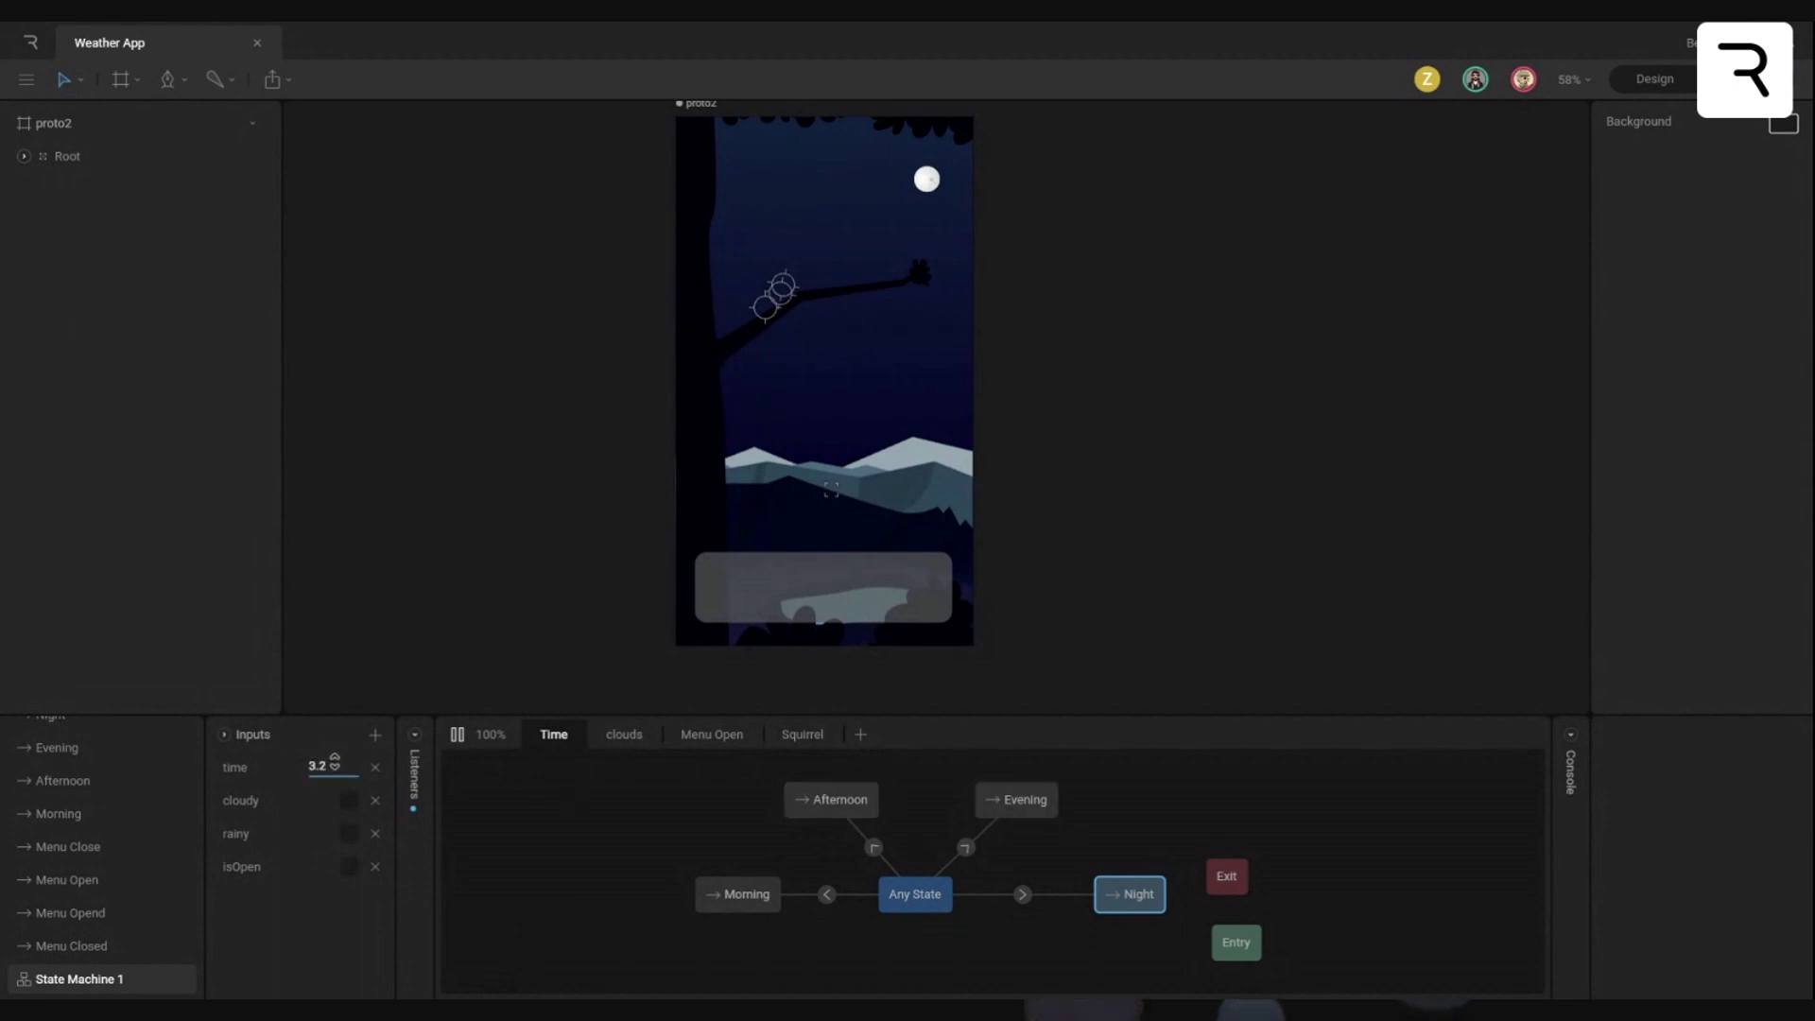
{"action": "left_click_drag", "start_coordinate": [334, 762], "coordinate": [333, 596]}
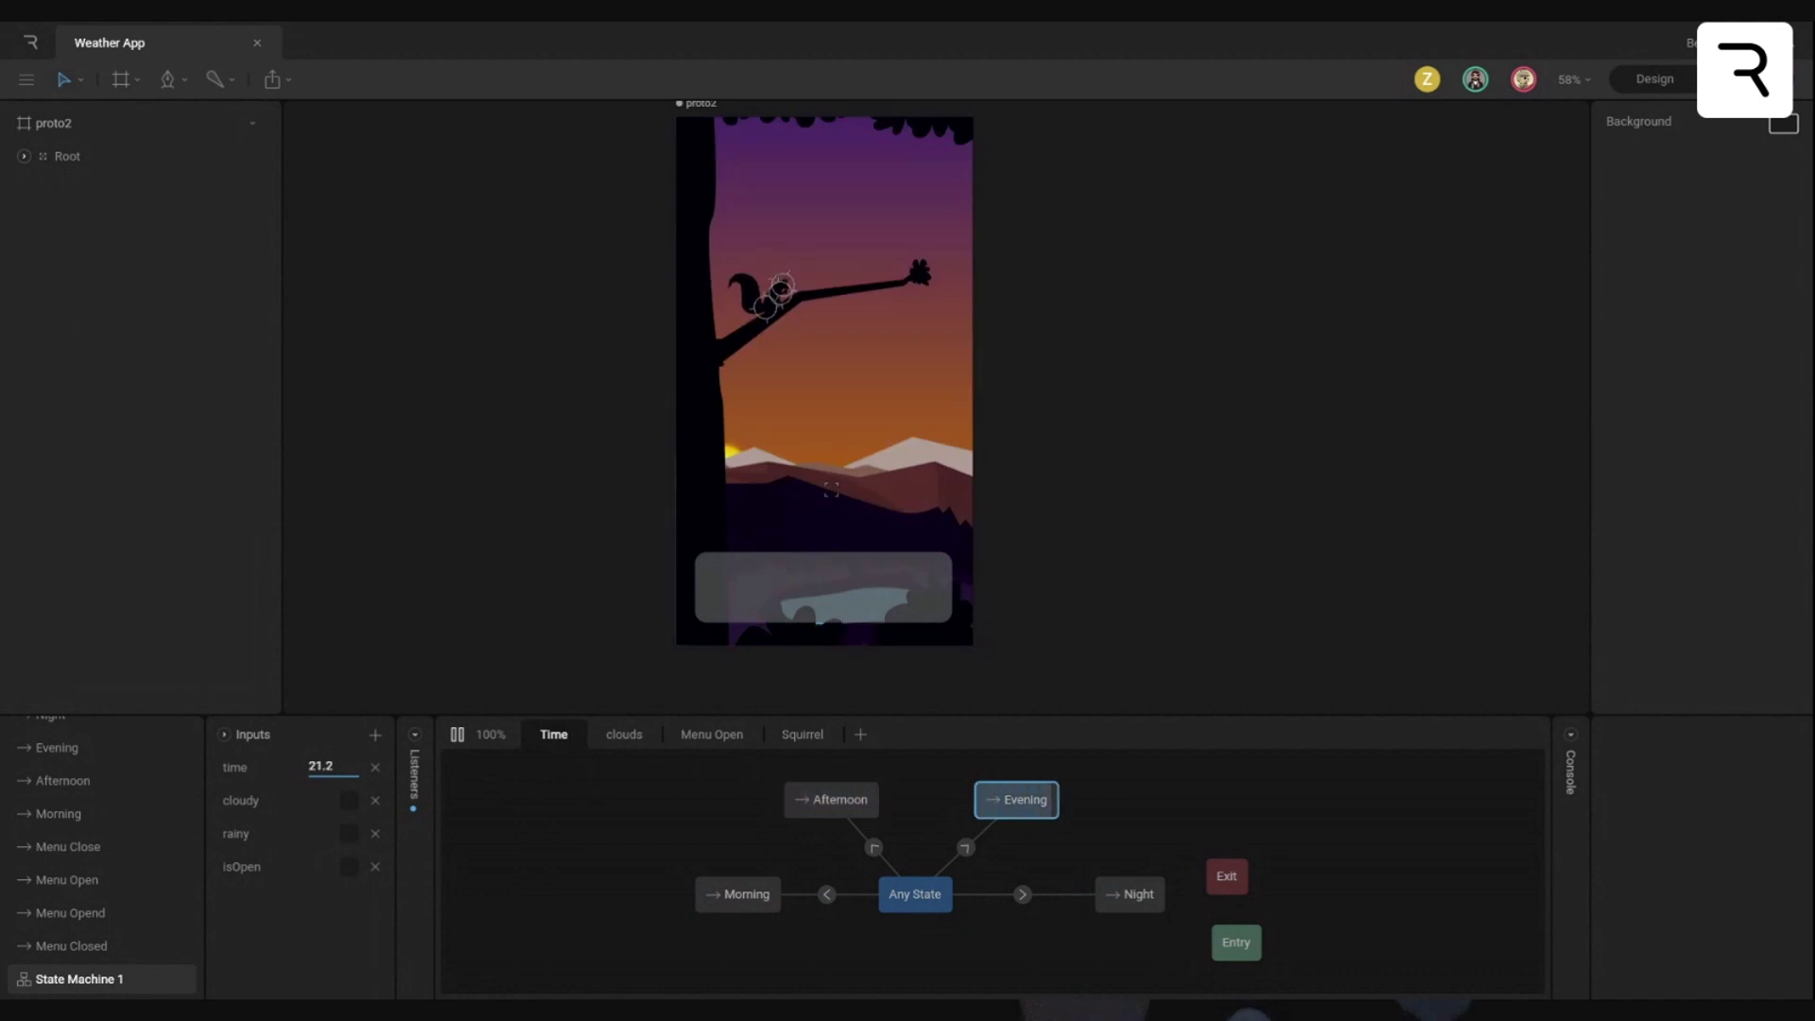
Step: Enable the cloudy and rainy inputs and scrub the time input to 18.3
{"action": "left_click", "coordinate": [349, 802]}
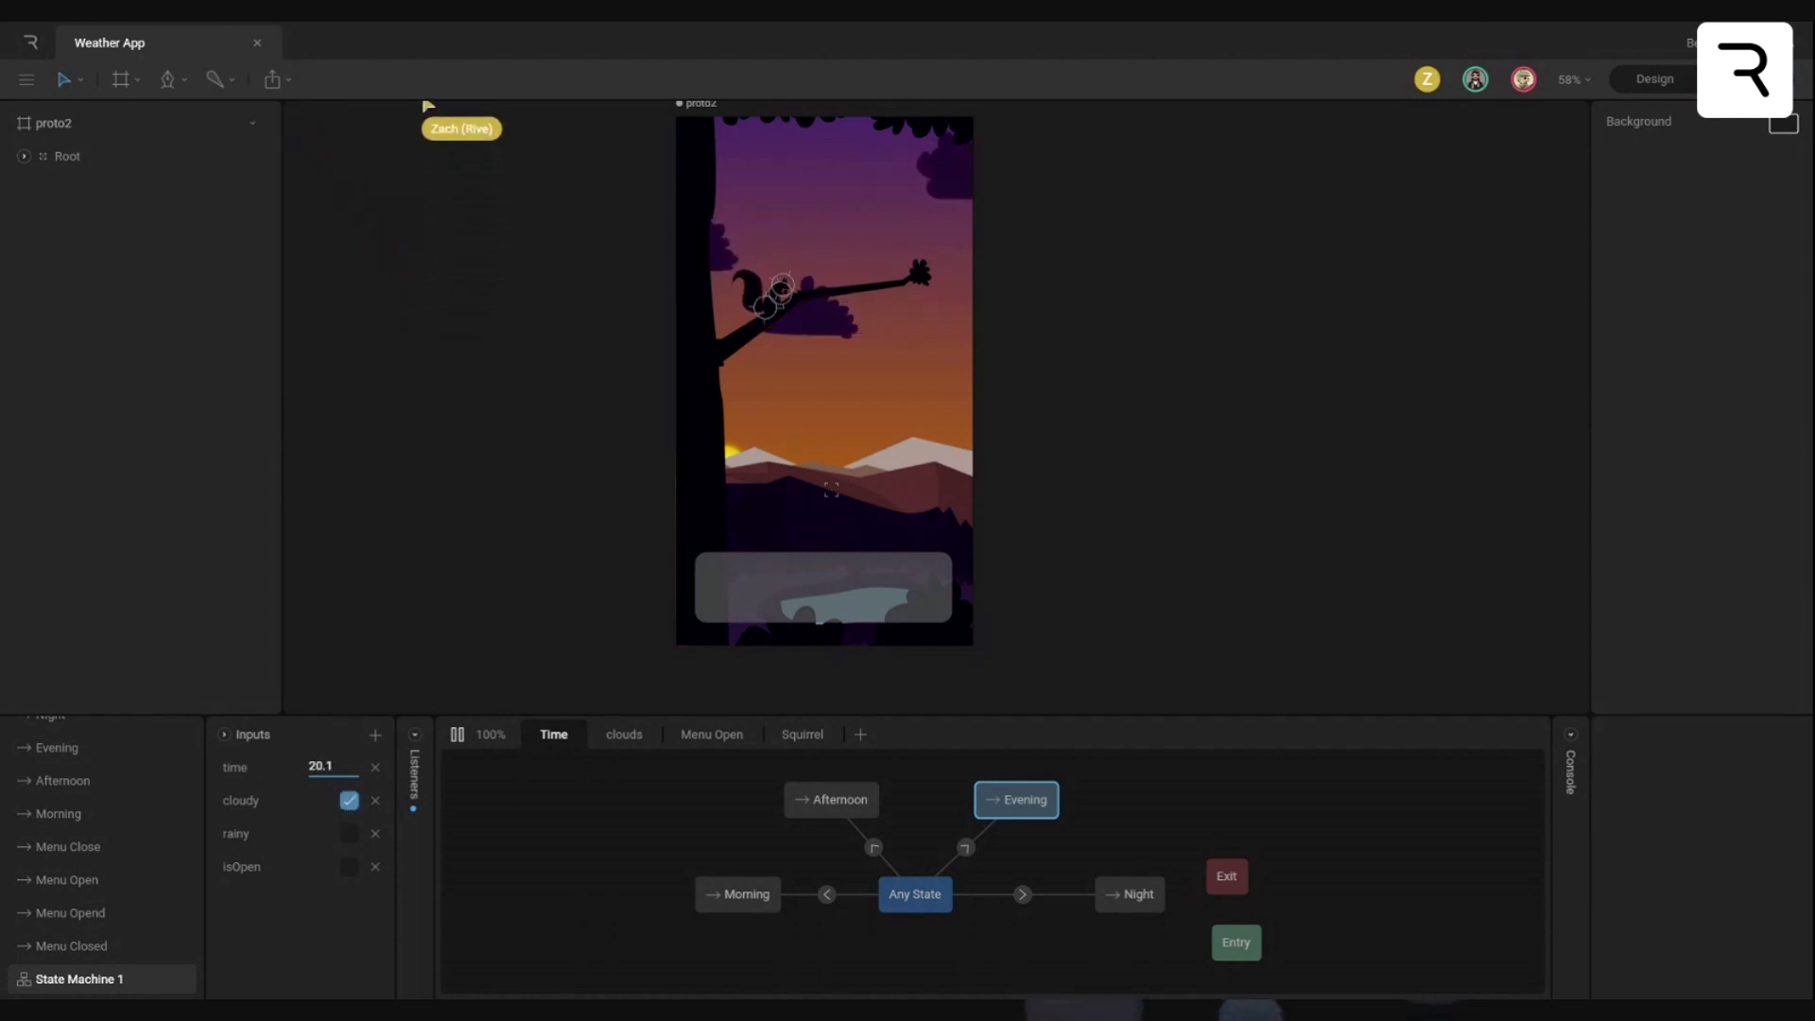
{"action": "mouse_move", "coordinate": [326, 767]}
{"action": "left_mouse_down"}
{"action": "mouse_move", "coordinate": [236, 767]}
{"action": "mouse_move", "coordinate": [343, 767]}
{"action": "left_mouse_up"}
{"action": "left_click", "coordinate": [349, 834]}
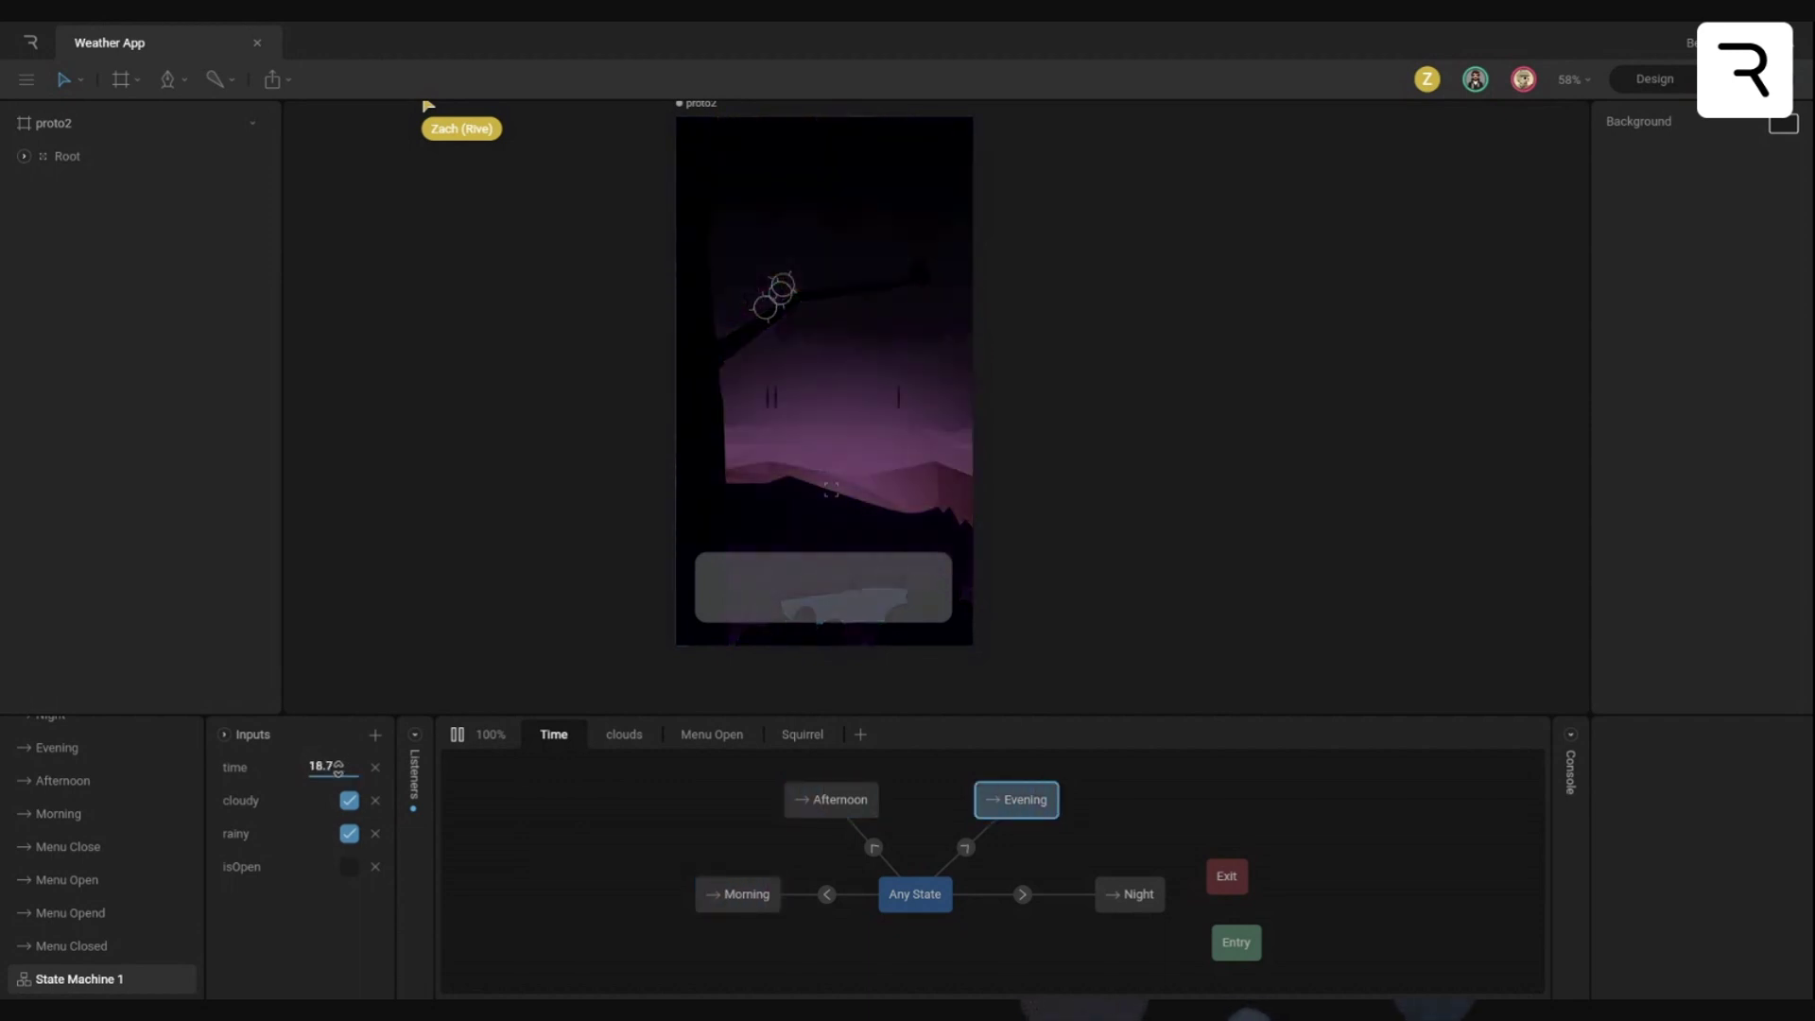
{"action": "mouse_move", "coordinate": [338, 767]}
{"action": "left_mouse_down"}
{"action": "mouse_move", "coordinate": [338, 870]}
{"action": "mouse_move", "coordinate": [338, 765]}
{"action": "left_mouse_up"}
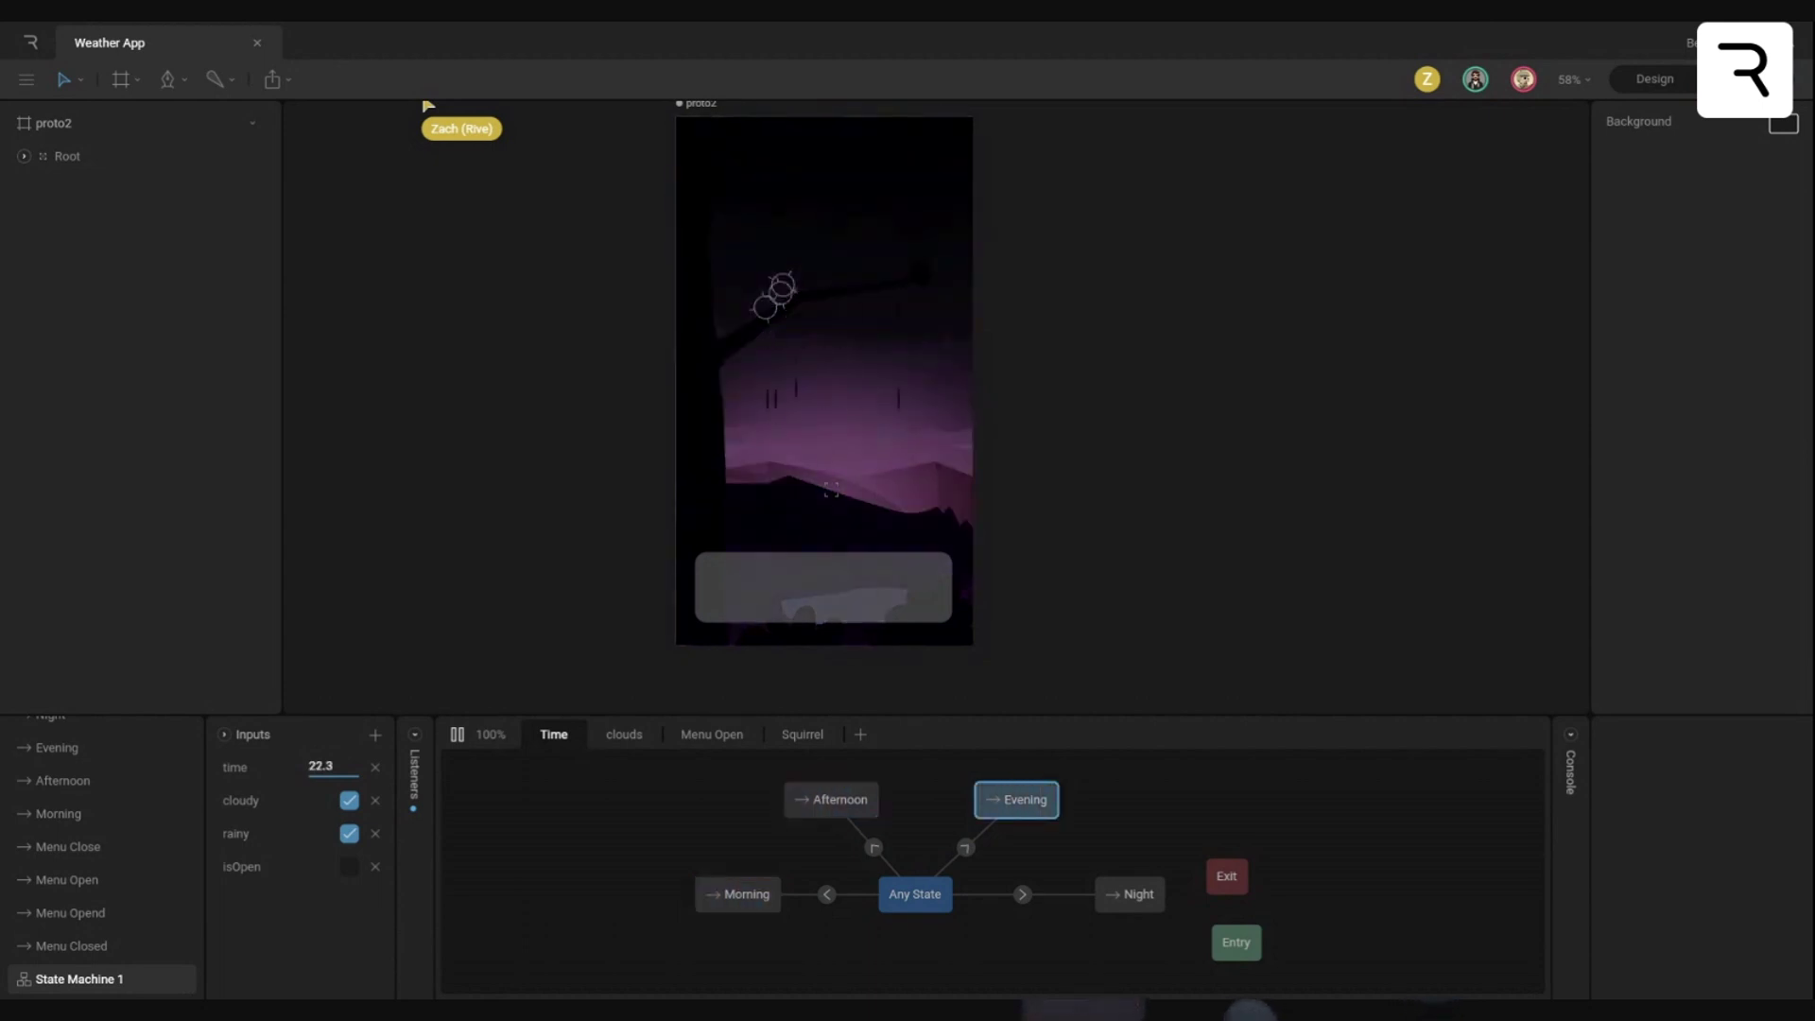
Step: Test the isOpen input by switching it on and back off
{"action": "left_click", "coordinate": [349, 867]}
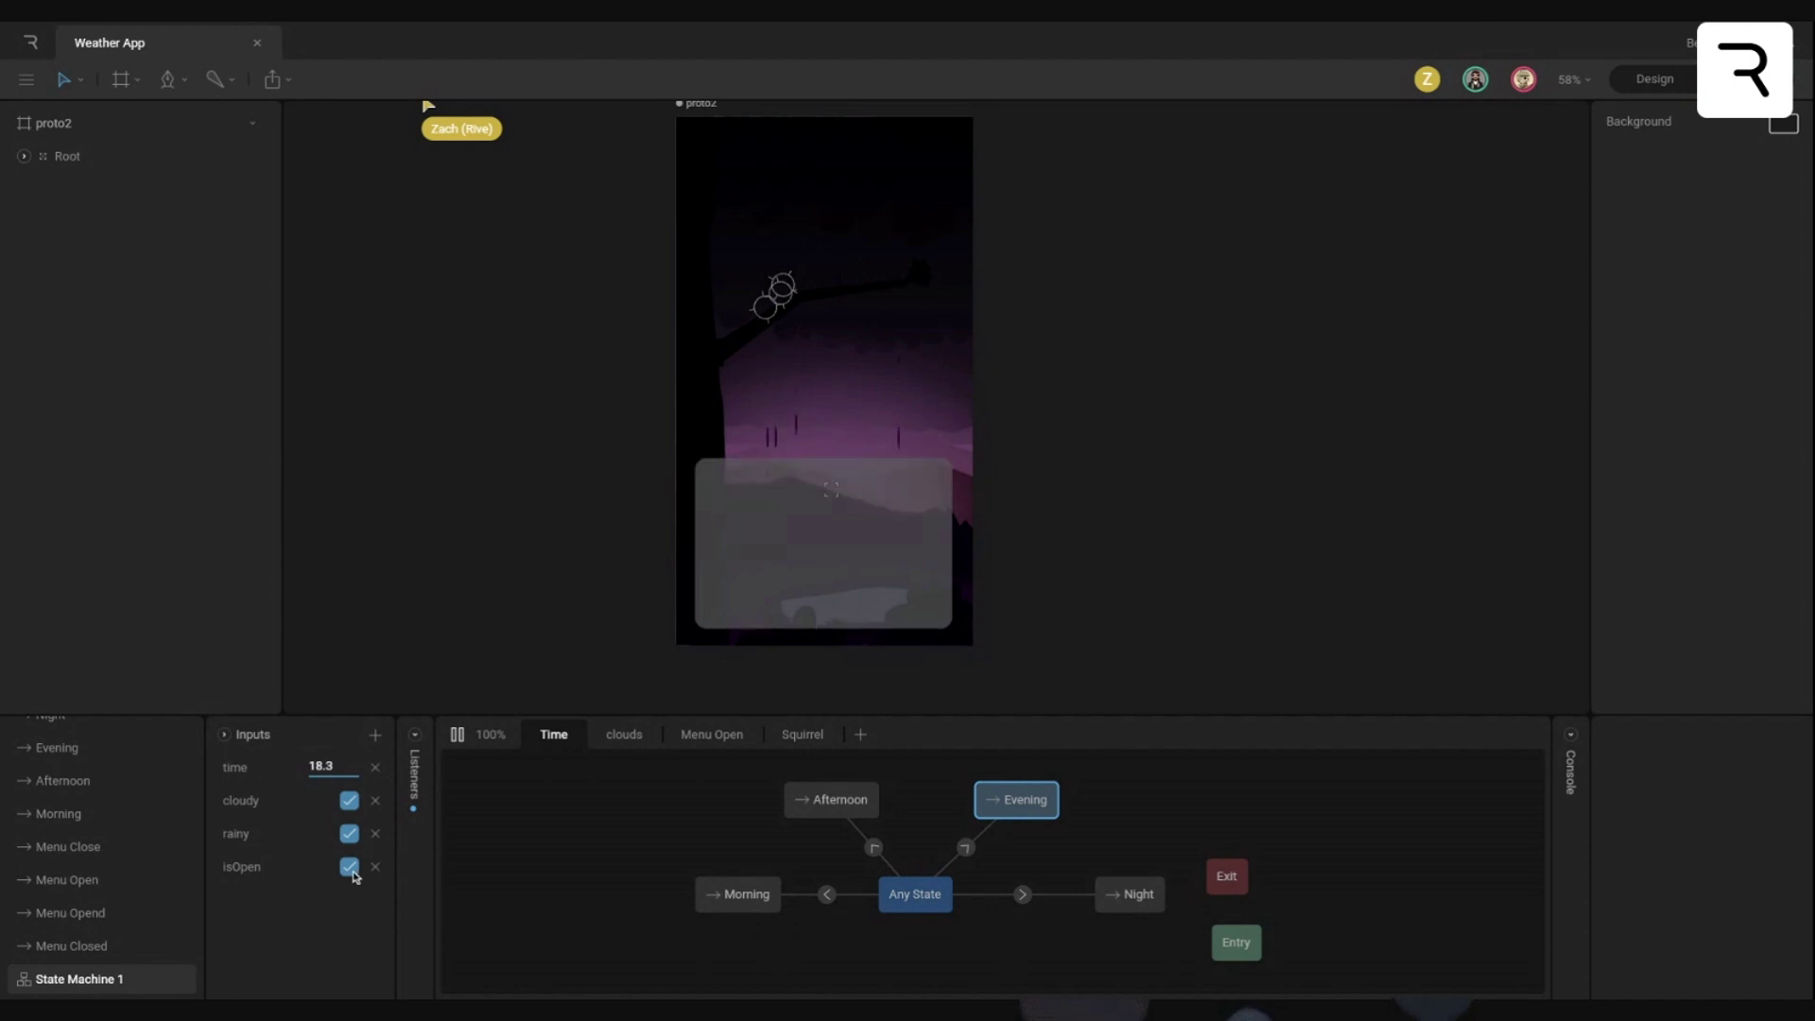
{"action": "left_click", "coordinate": [350, 868]}
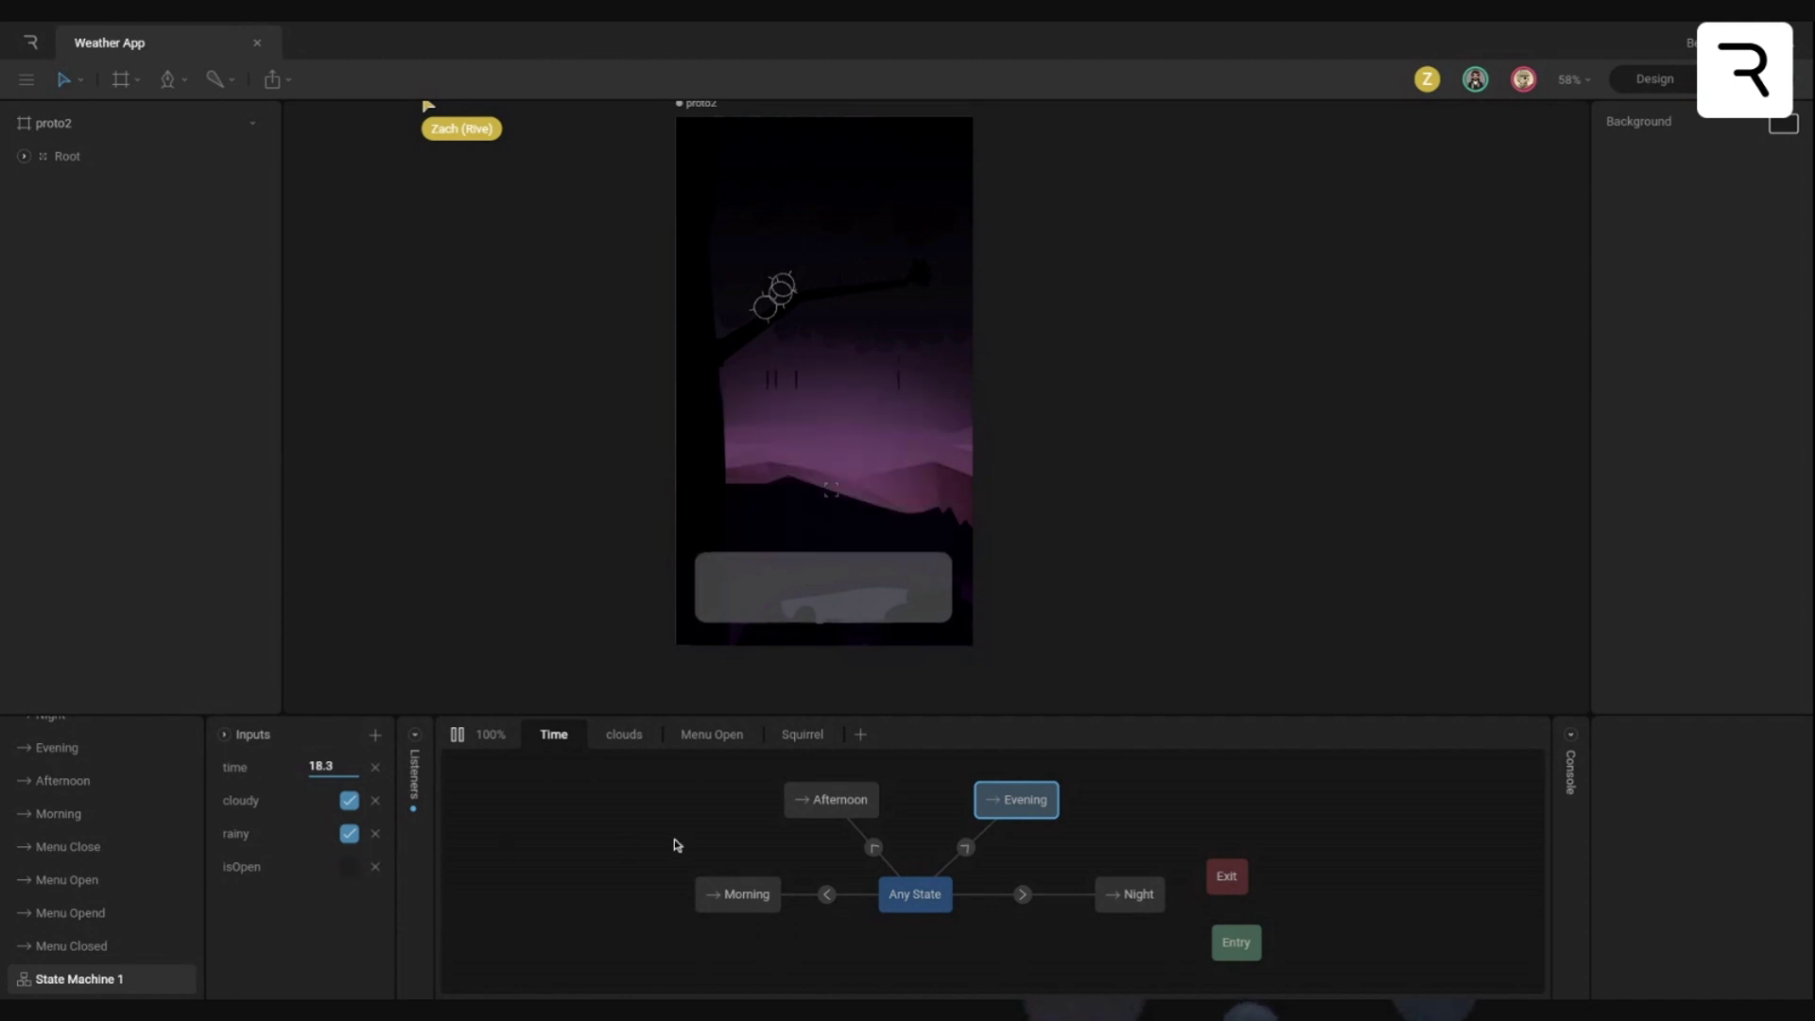
Step: Inspect the states and transitions on the clouds, Time, Menu Open and Squirrel layers
{"action": "left_click", "coordinate": [625, 736]}
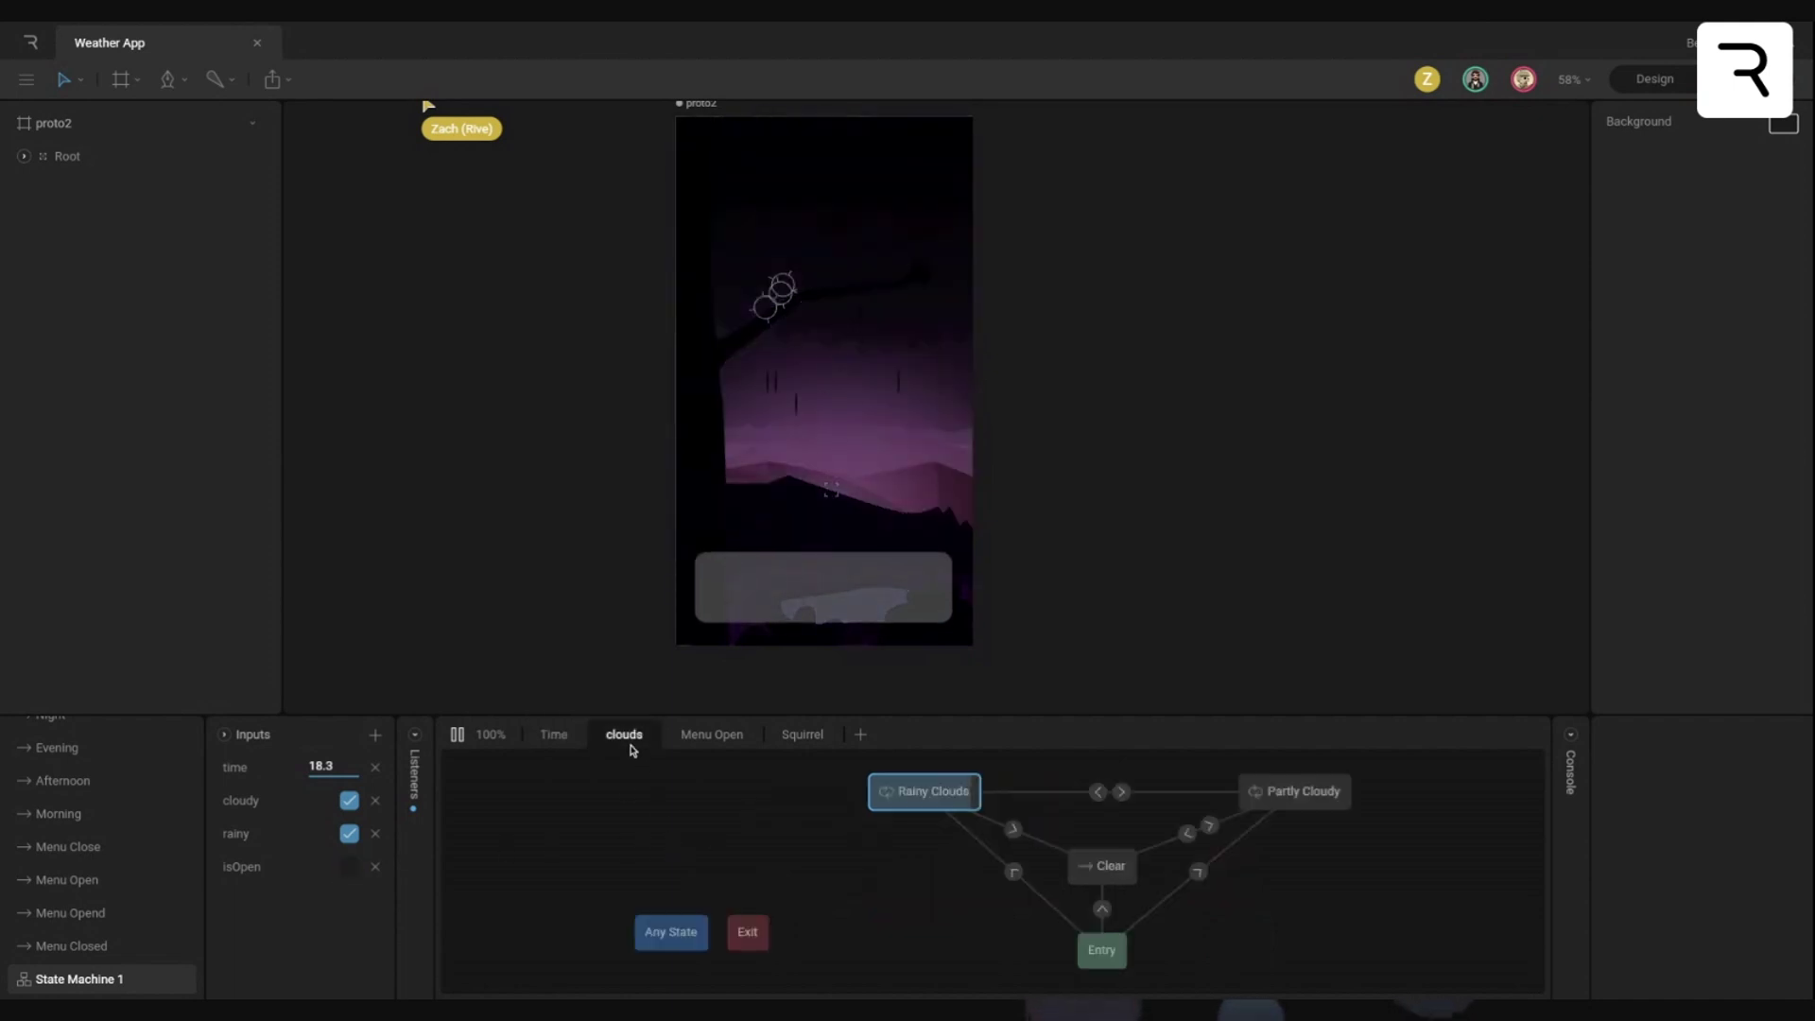
{"action": "left_click_drag", "start_coordinate": [957, 889], "coordinate": [849, 890]}
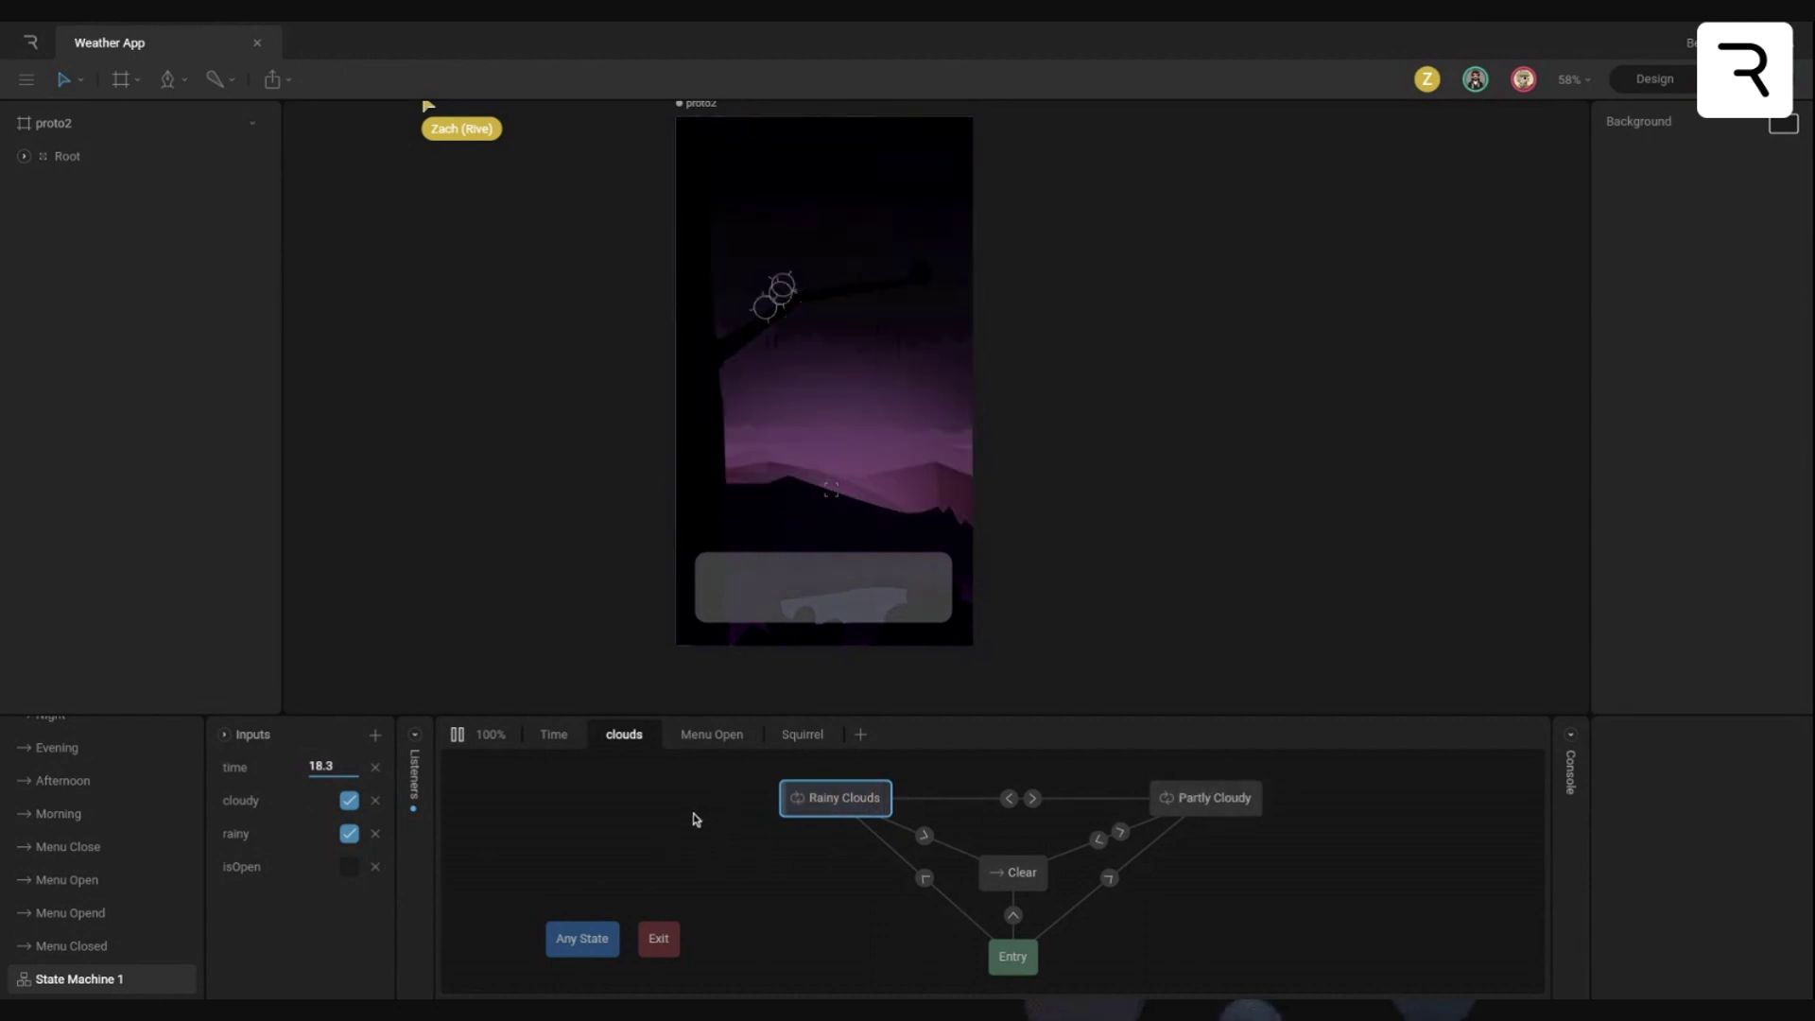
{"action": "left_click", "coordinate": [566, 745]}
{"action": "left_click", "coordinate": [626, 743]}
{"action": "left_click", "coordinate": [711, 737]}
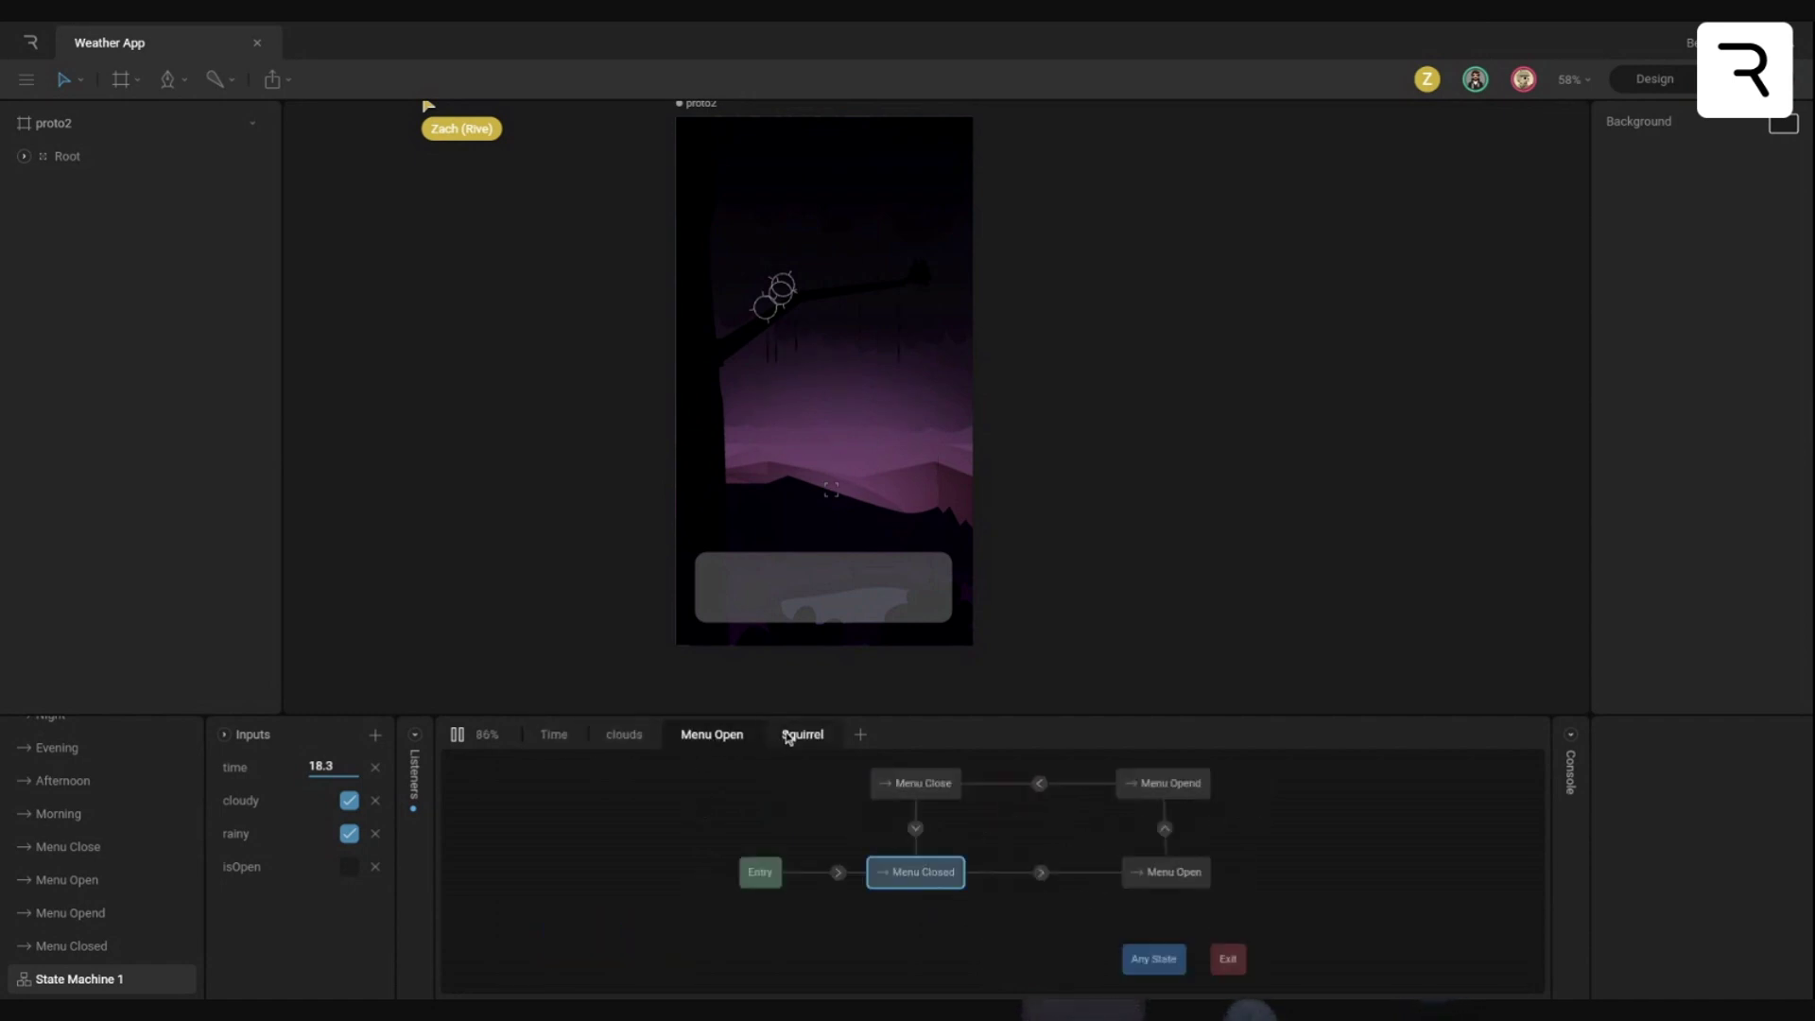
{"action": "left_click", "coordinate": [792, 738]}
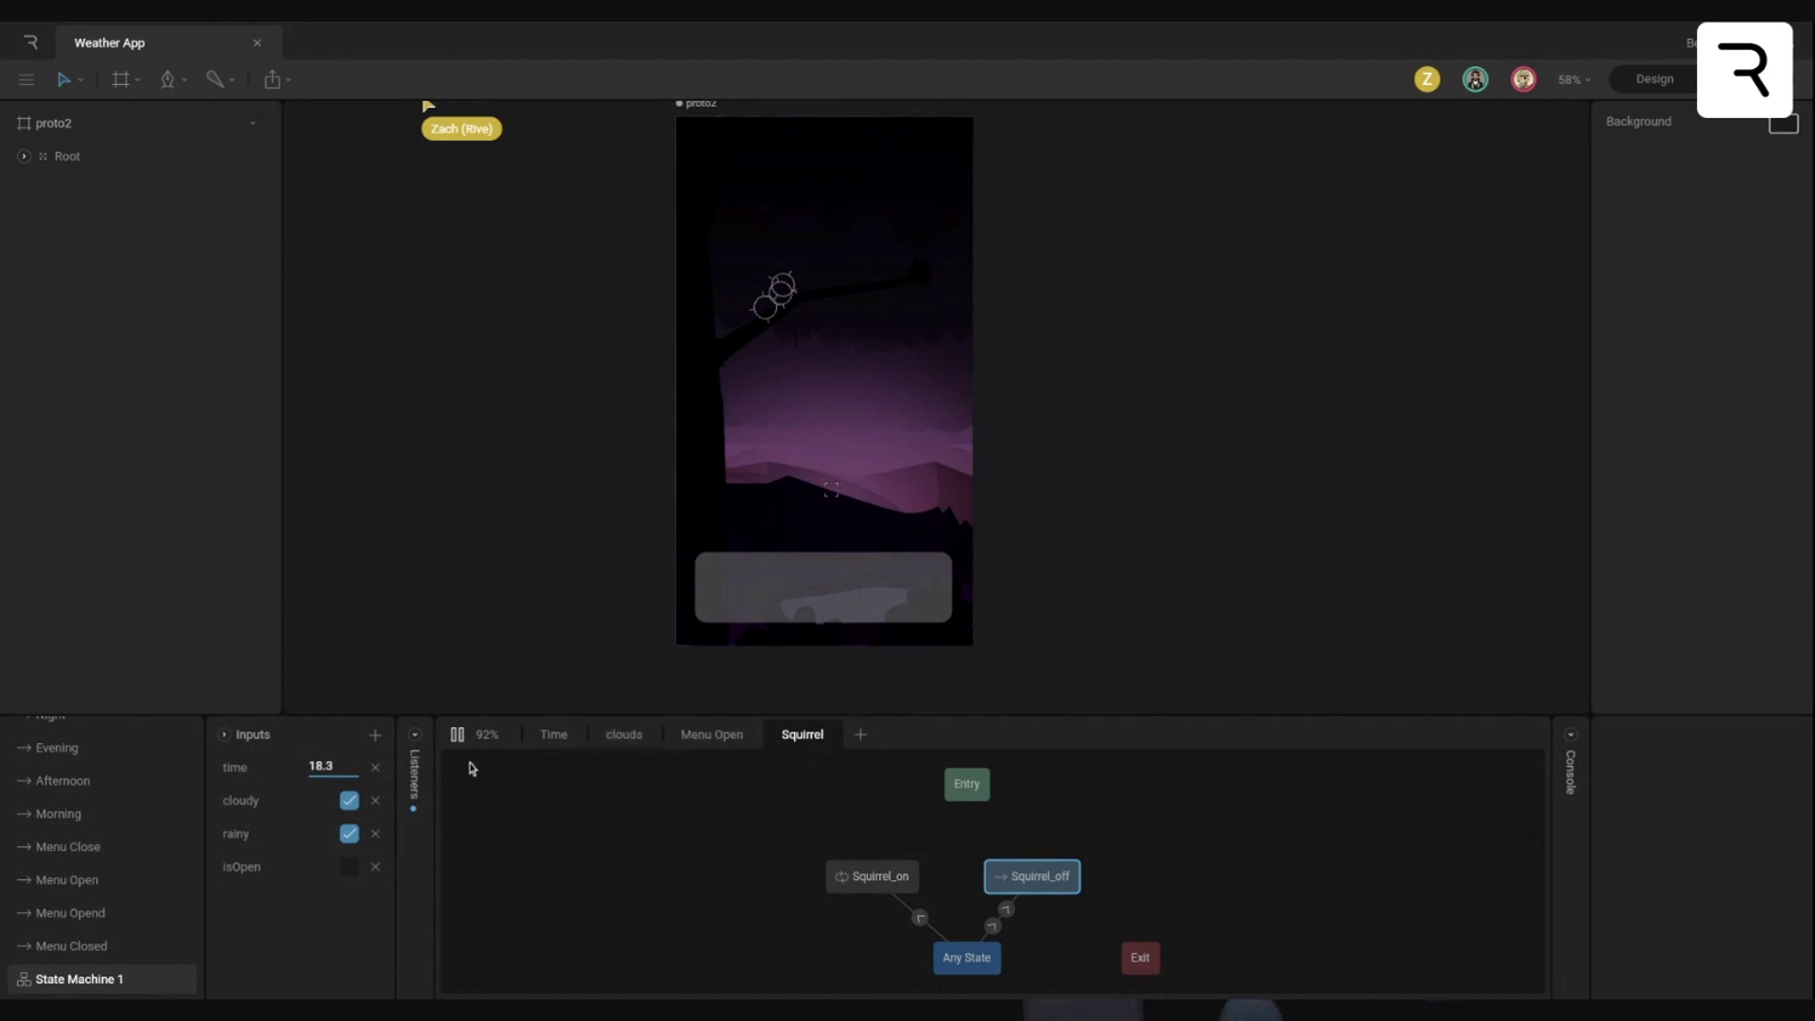
Step: Disable the cloudy and rainy inputs and scrub the time input to 0.2 while viewing the Squirrel layer
{"action": "left_click_drag", "start_coordinate": [345, 767], "coordinate": [335, 844]}
{"action": "left_click_drag", "start_coordinate": [330, 767], "coordinate": [335, 759]}
{"action": "left_click", "coordinate": [350, 801]}
{"action": "left_click", "coordinate": [352, 833]}
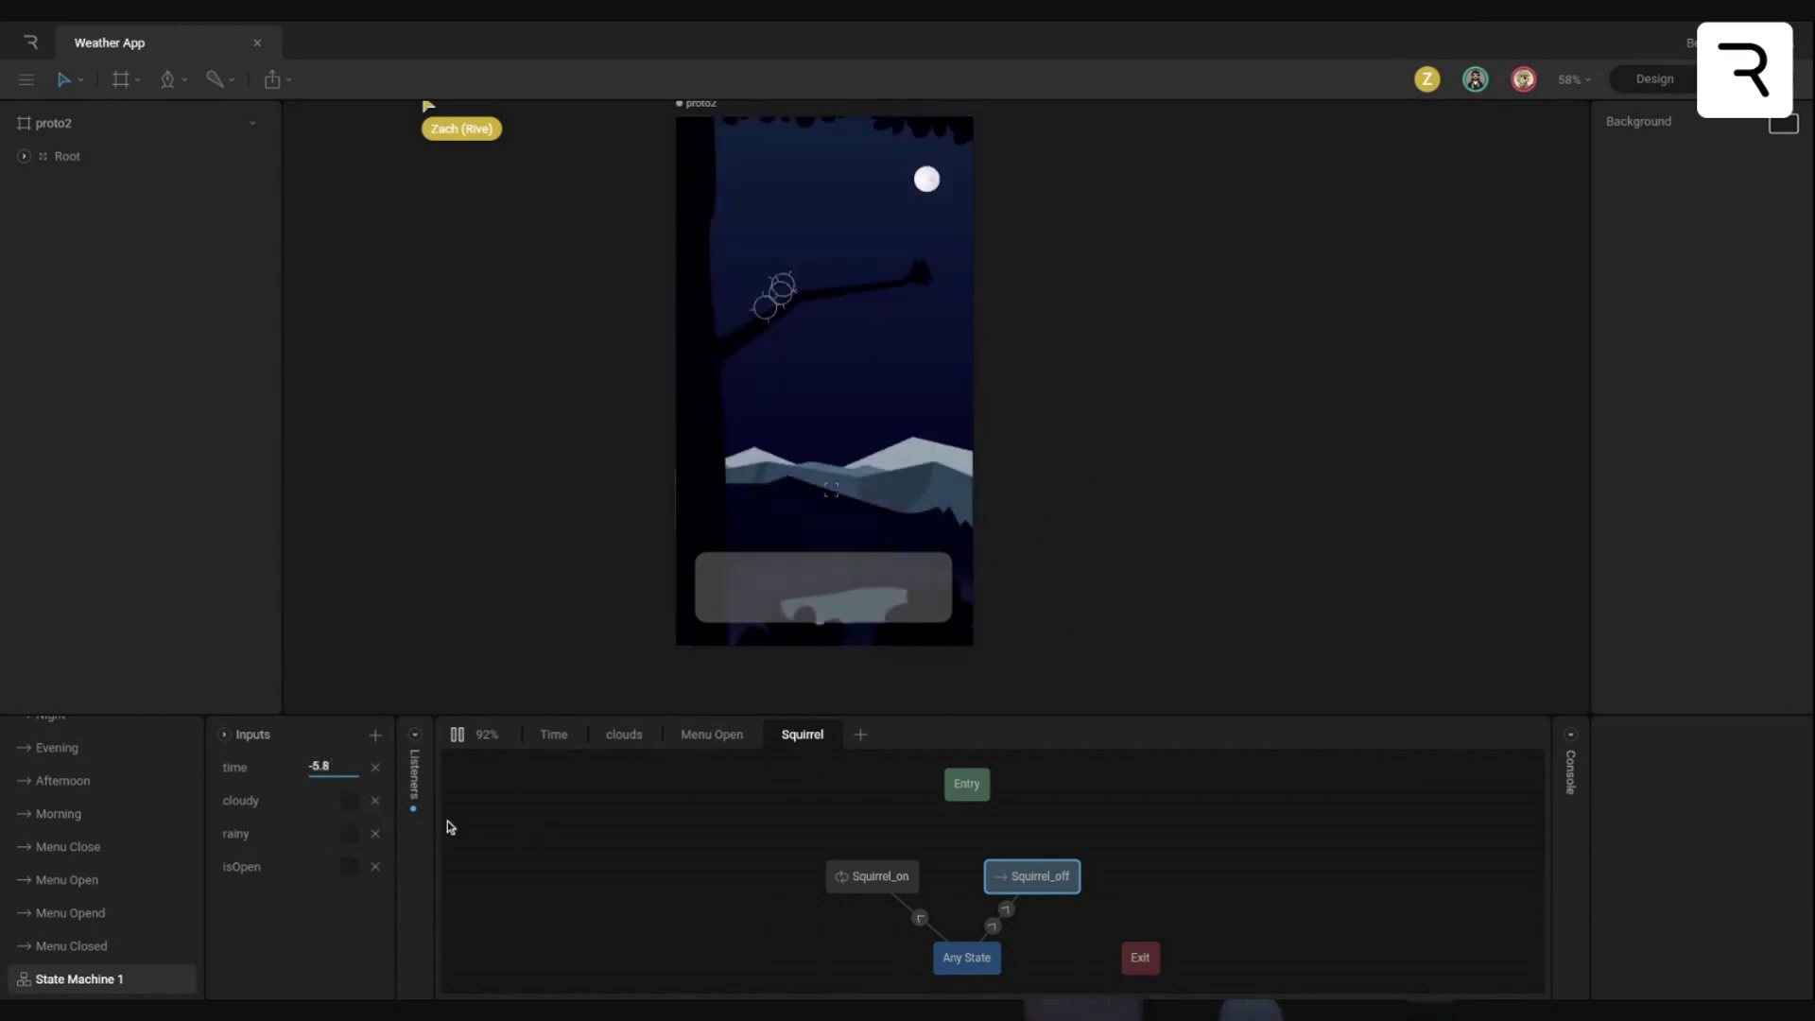
{"action": "left_click_drag", "start_coordinate": [342, 765], "coordinate": [343, 751]}
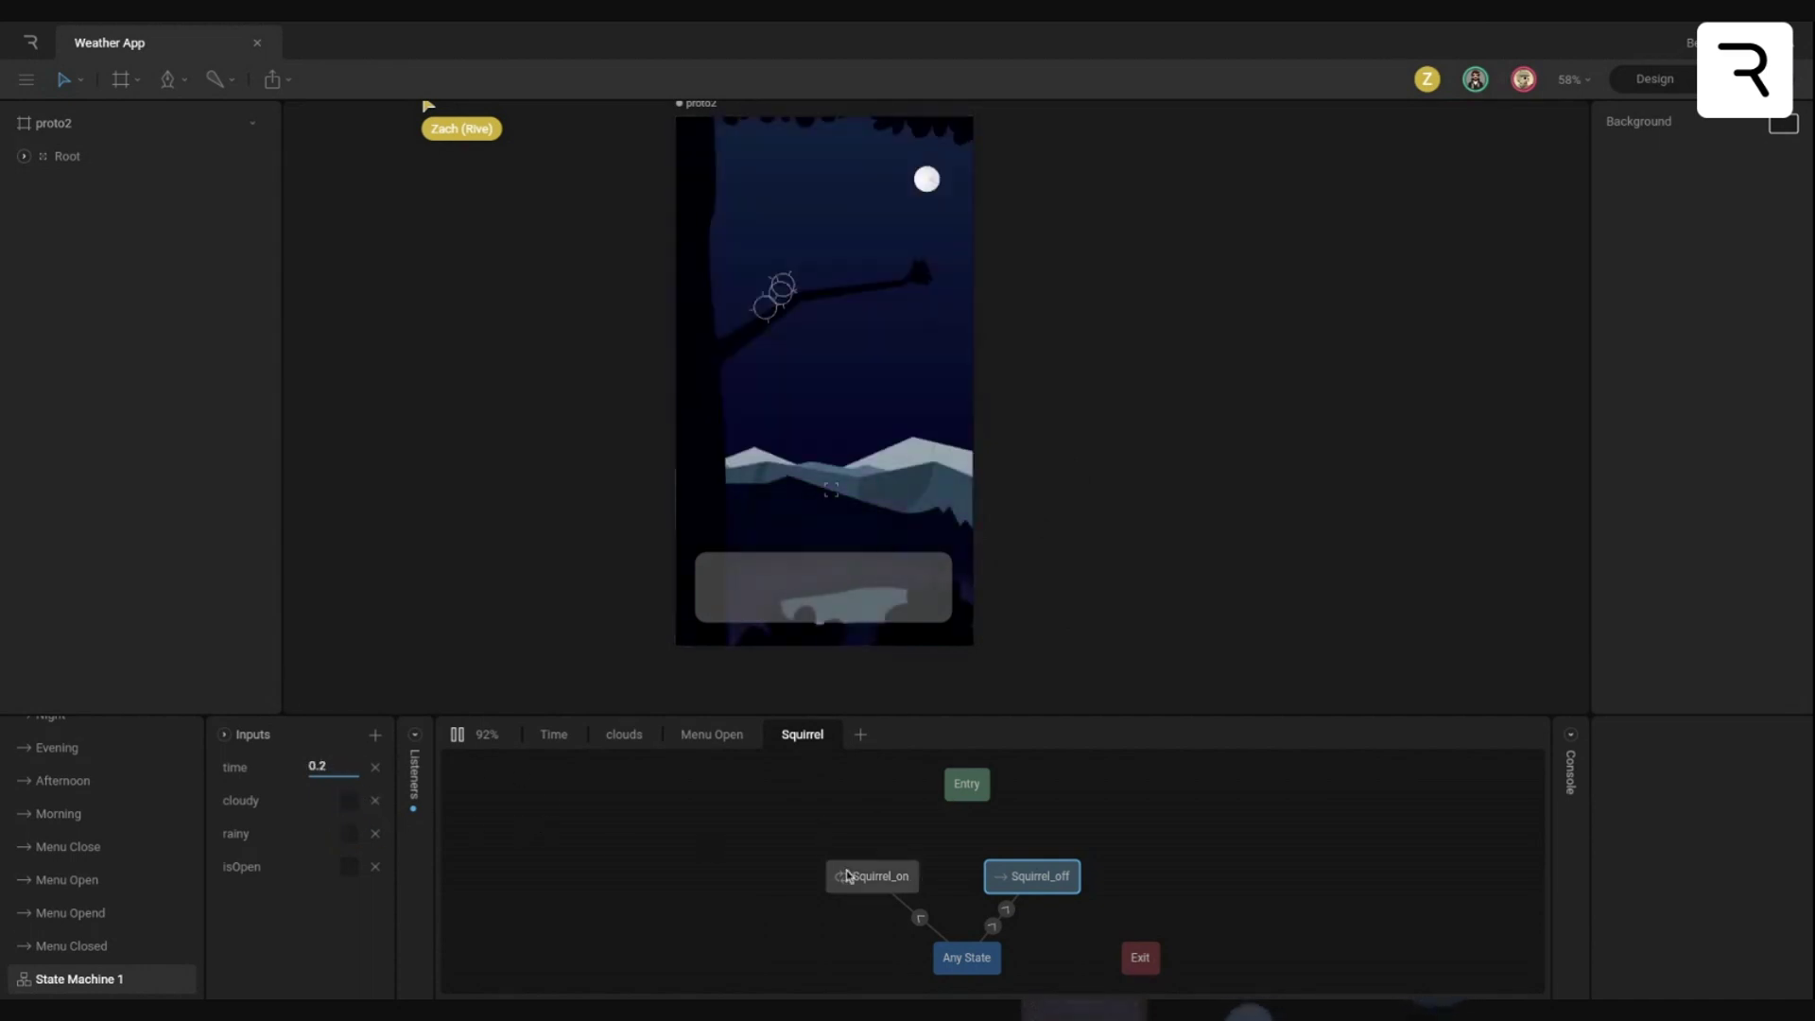